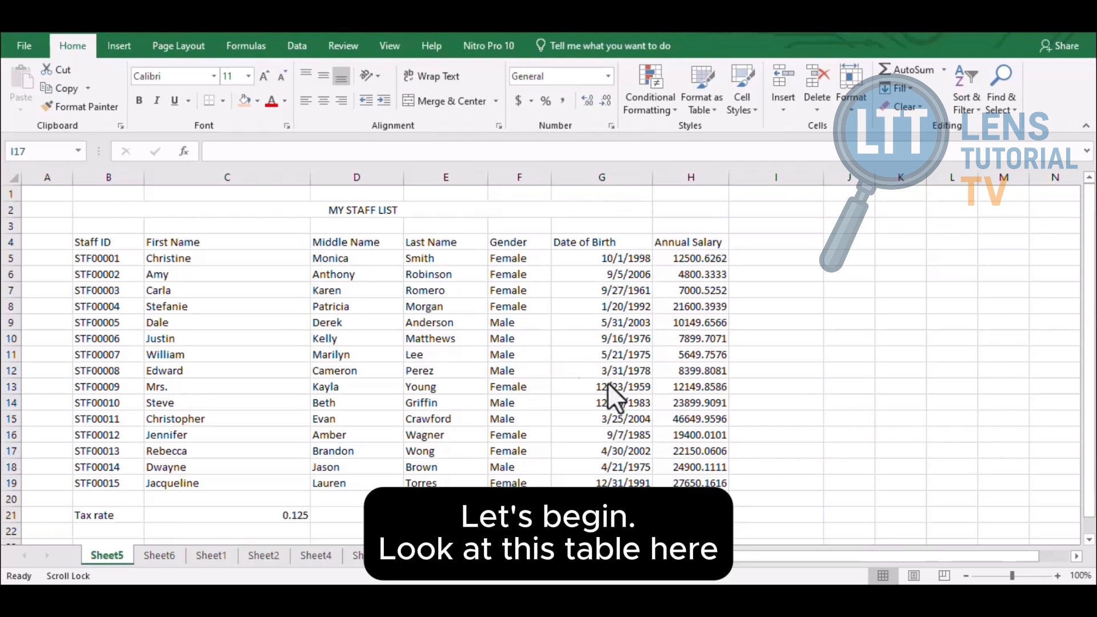
Change the MY STAFF LIST title font to Arial Black after trying Algerian
{"action": "left_click", "coordinate": [357, 208]}
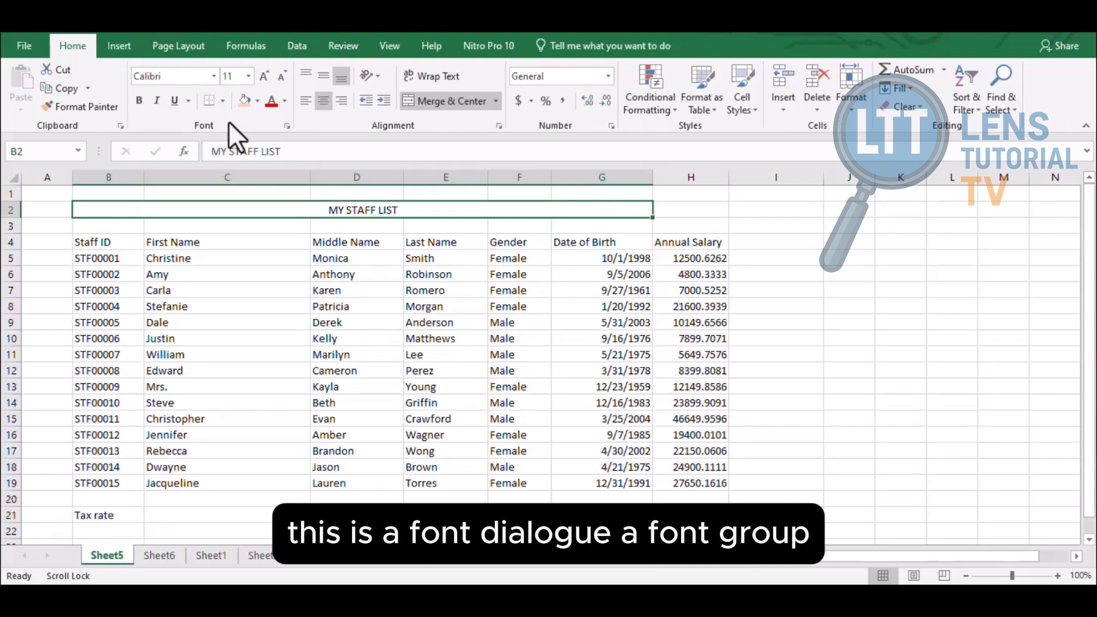
{"action": "left_click", "coordinate": [214, 75]}
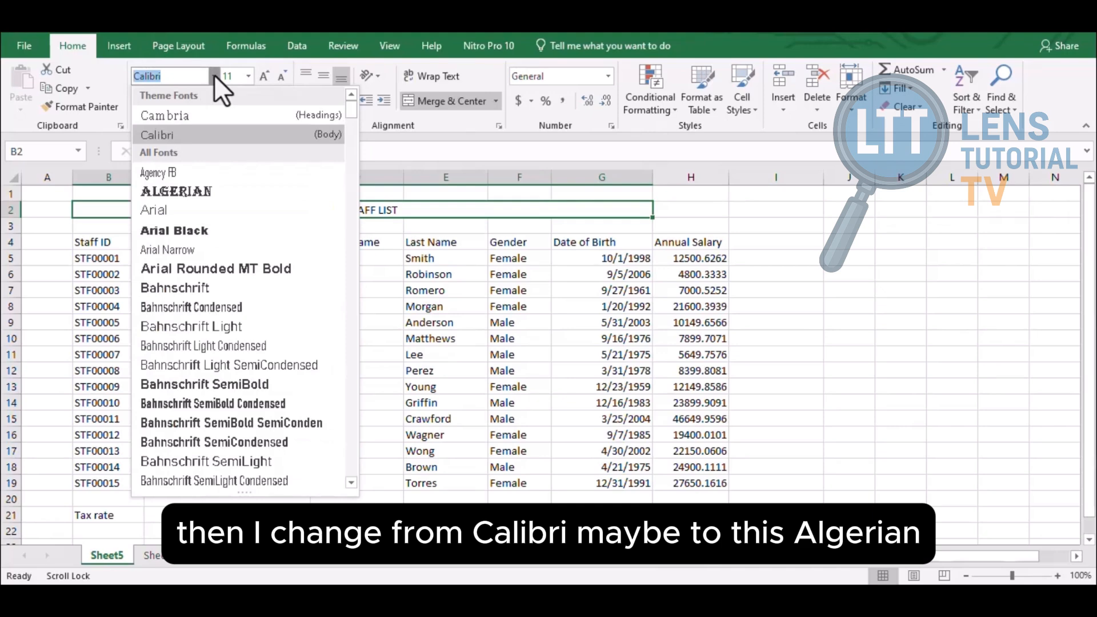
{"action": "left_click", "coordinate": [218, 190]}
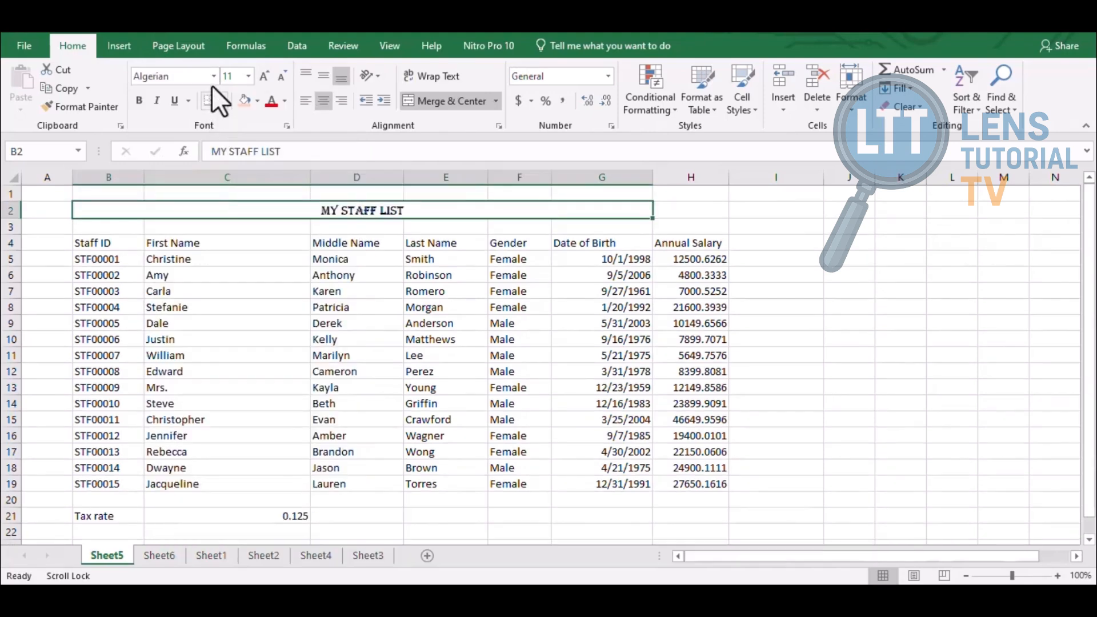
{"action": "left_click", "coordinate": [213, 74]}
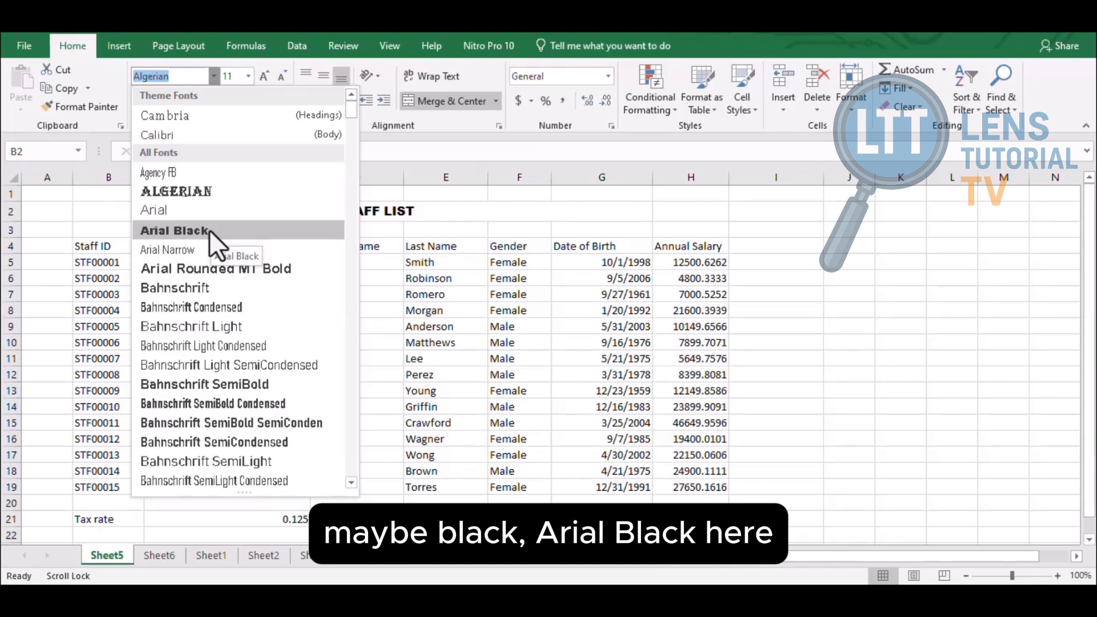
{"action": "left_click", "coordinate": [209, 230]}
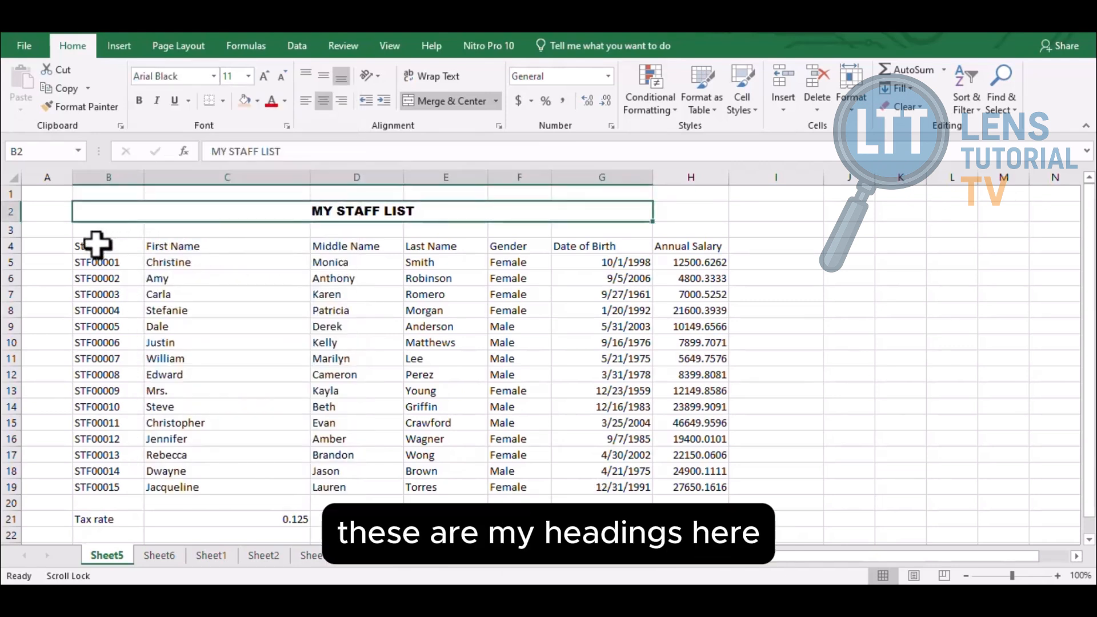
Apply Arial Rounded MT Bold to the row 4 column headings B4:H4
{"action": "left_click_drag", "start_coordinate": [96, 244], "coordinate": [670, 244]}
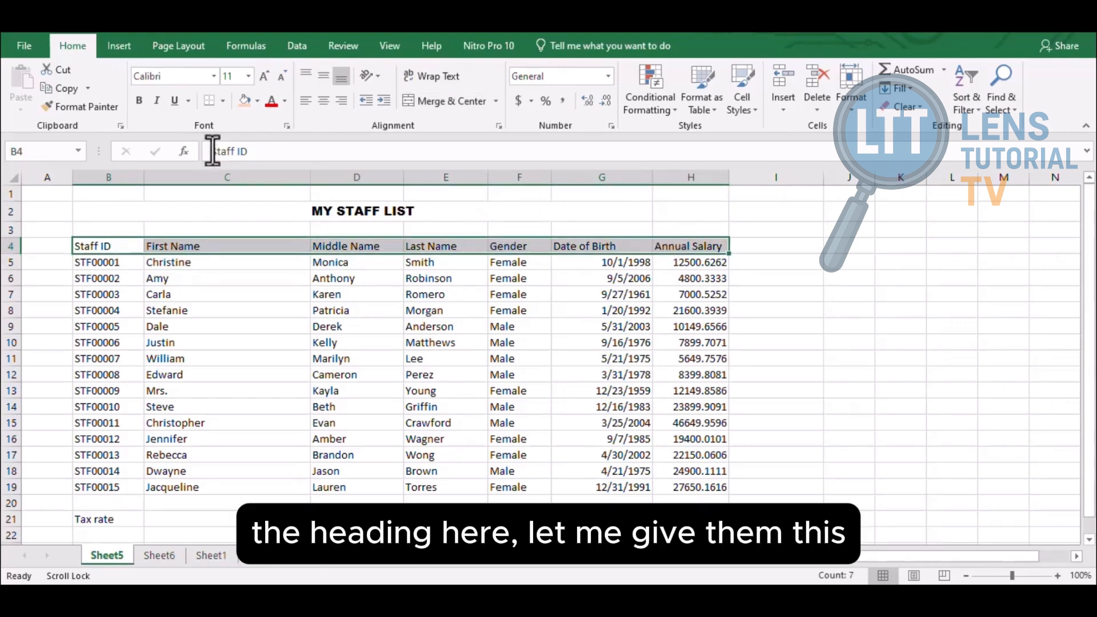
{"action": "left_click", "coordinate": [214, 76]}
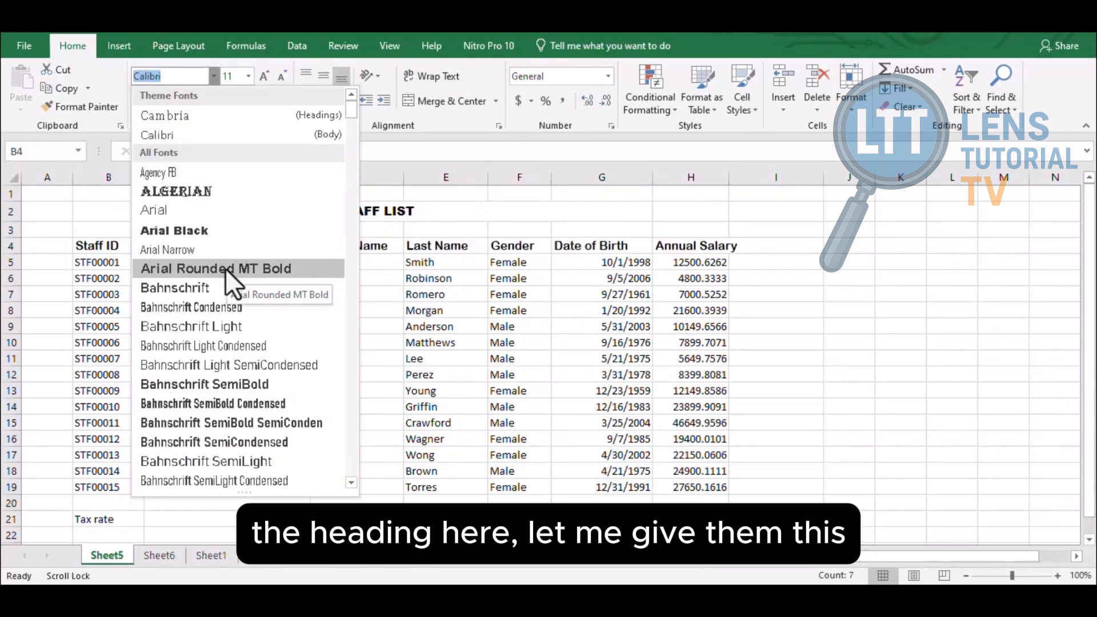
{"action": "left_click", "coordinate": [225, 268]}
{"action": "left_click", "coordinate": [165, 277]}
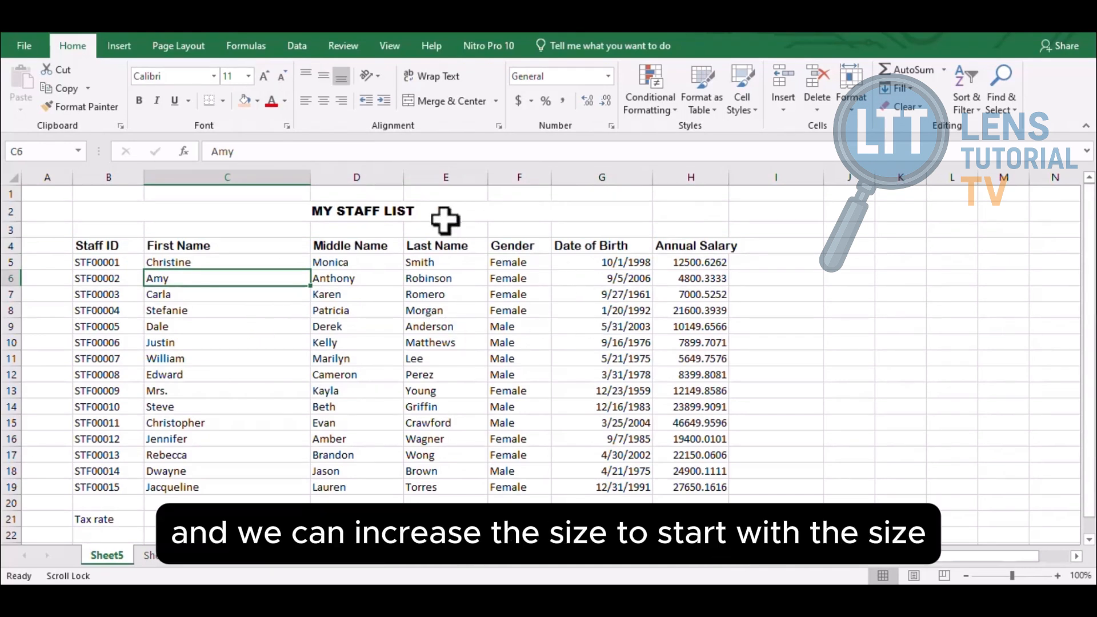
Set the MY STAFF LIST title to 22 point
{"action": "left_click", "coordinate": [397, 210]}
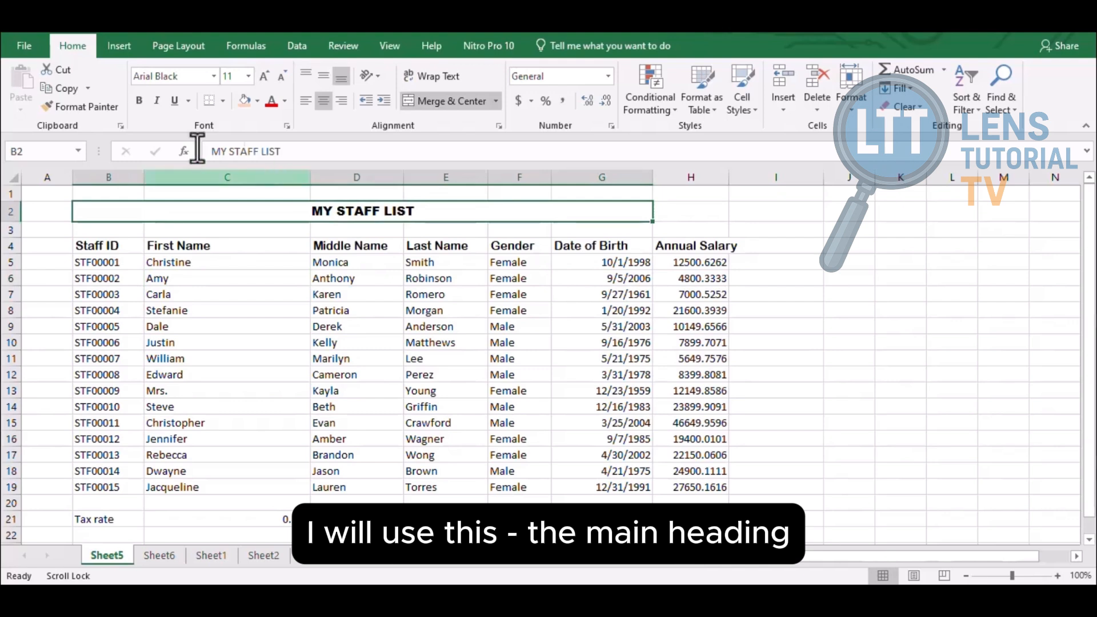
{"action": "left_click", "coordinate": [247, 75]}
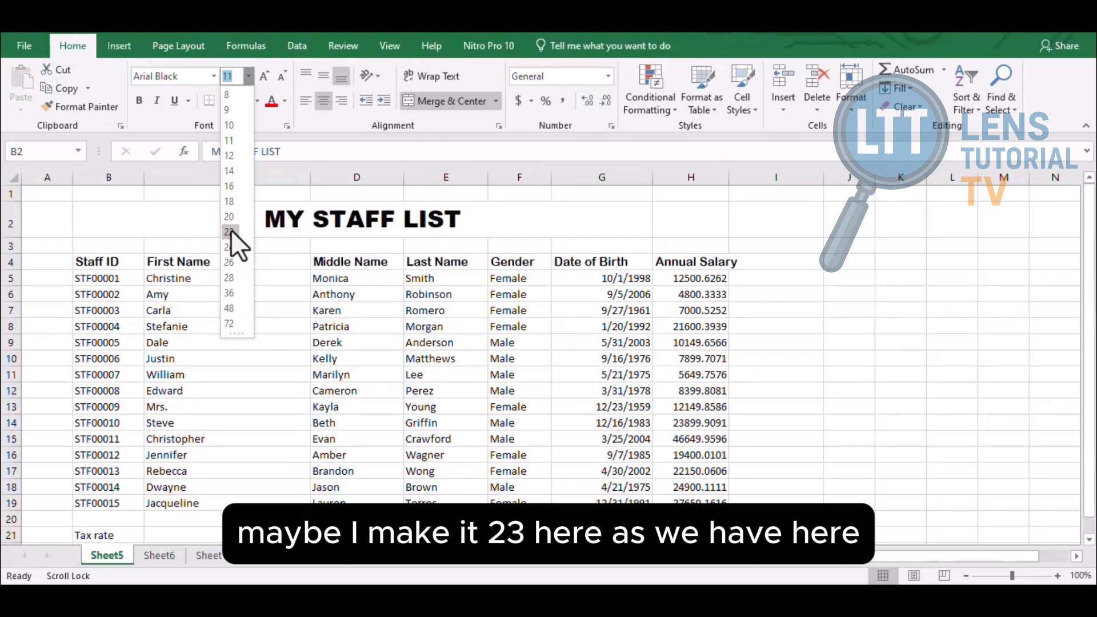
{"action": "left_click", "coordinate": [229, 231]}
{"action": "left_click", "coordinate": [357, 309]}
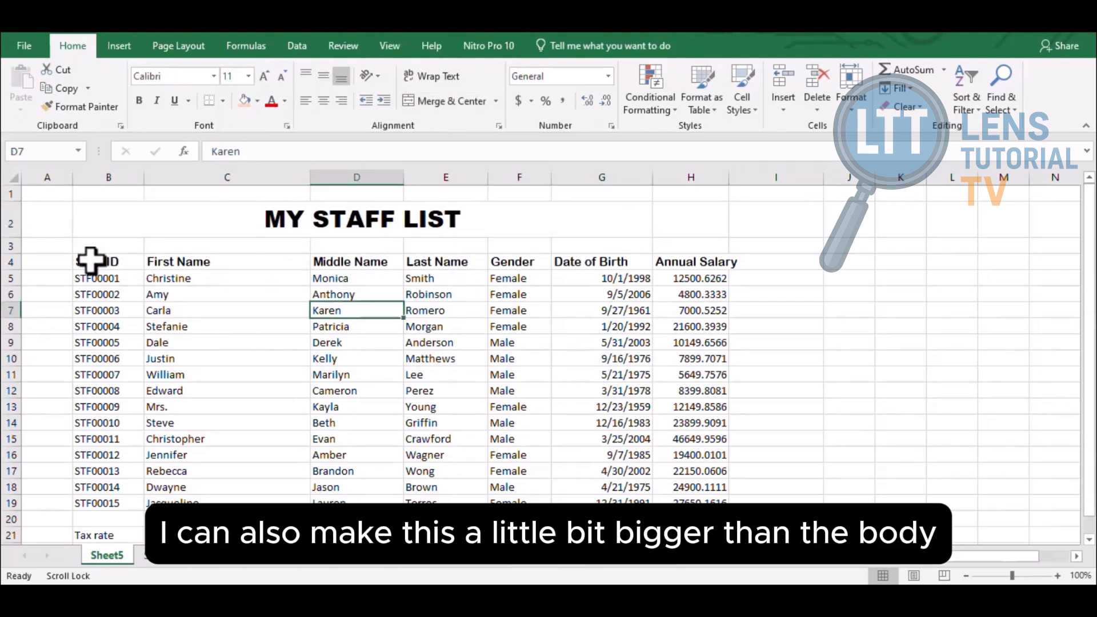
Set the row 4 column headings B4:H4 to 14 point
{"action": "left_click_drag", "start_coordinate": [91, 261], "coordinate": [686, 253]}
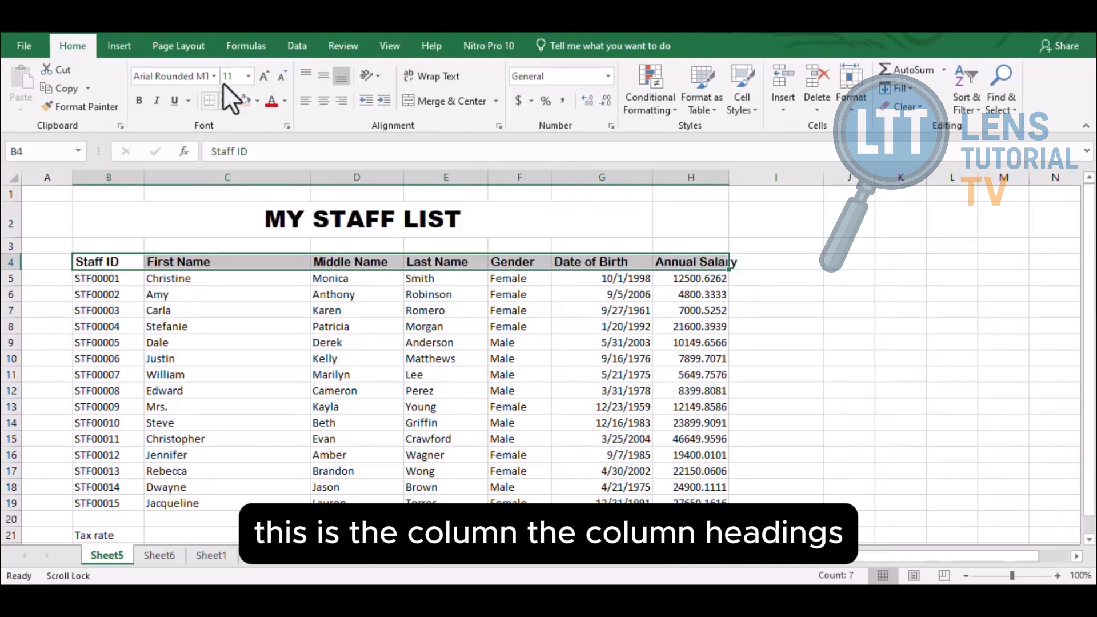
{"action": "left_click", "coordinate": [247, 77]}
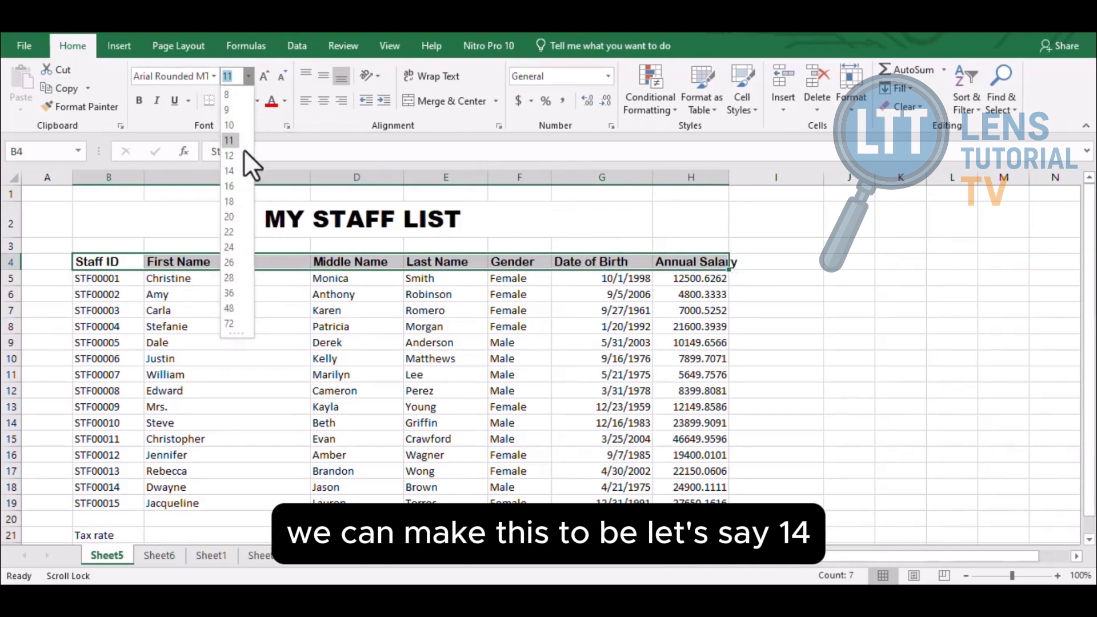
{"action": "left_click", "coordinate": [229, 170]}
{"action": "left_click", "coordinate": [468, 346]}
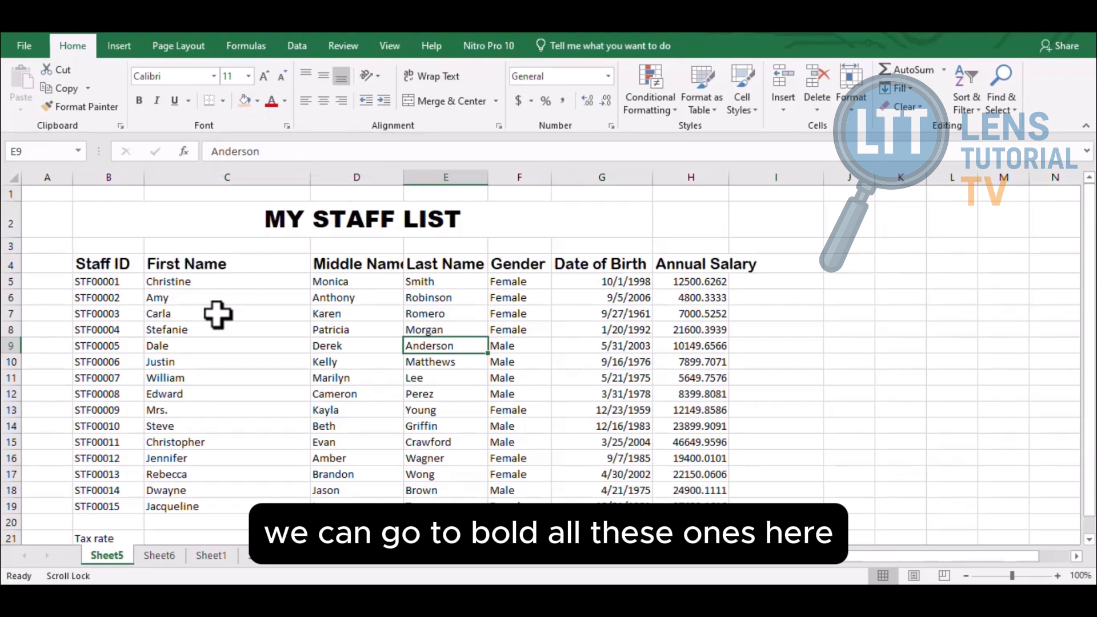
Make the staff records in B5:H19 bold
{"action": "left_click", "coordinate": [99, 281]}
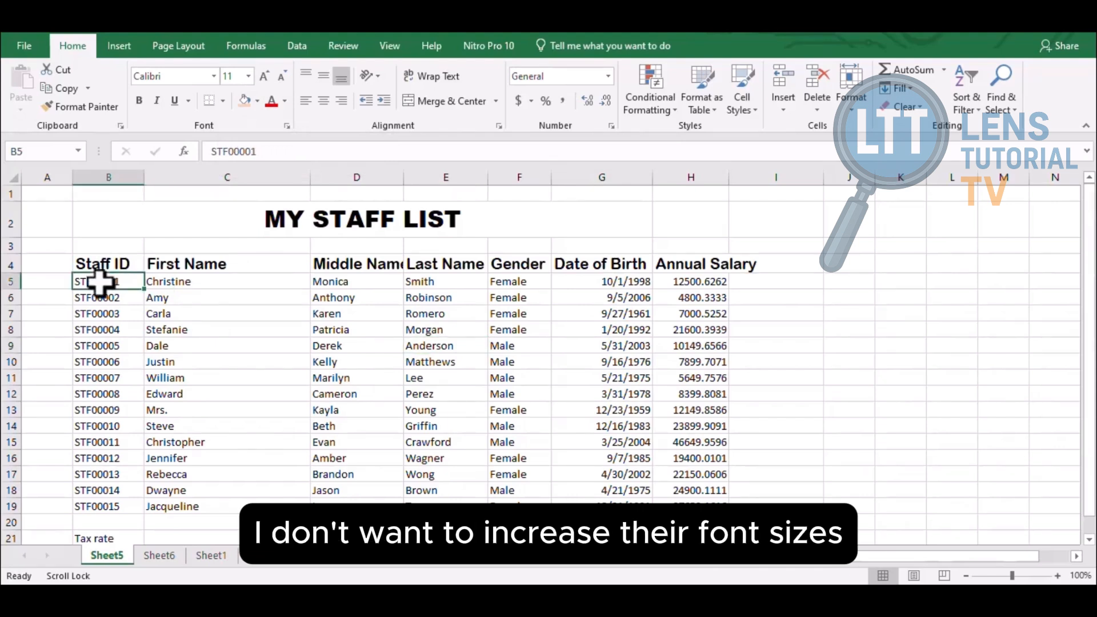
{"action": "left_click_drag", "start_coordinate": [99, 282], "coordinate": [677, 497]}
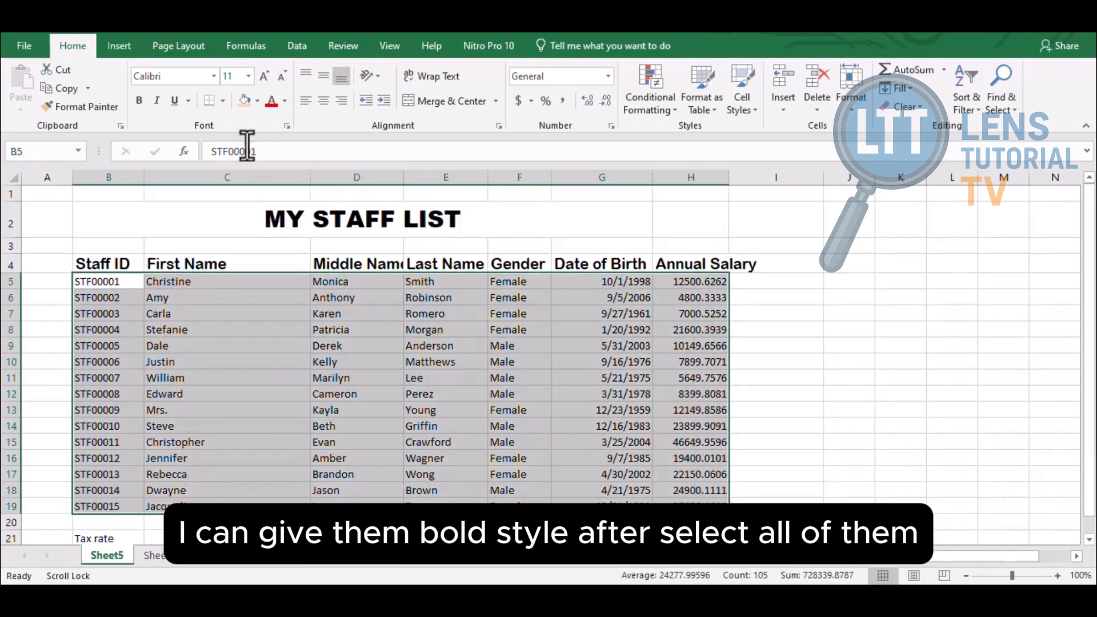
{"action": "left_click", "coordinate": [139, 98]}
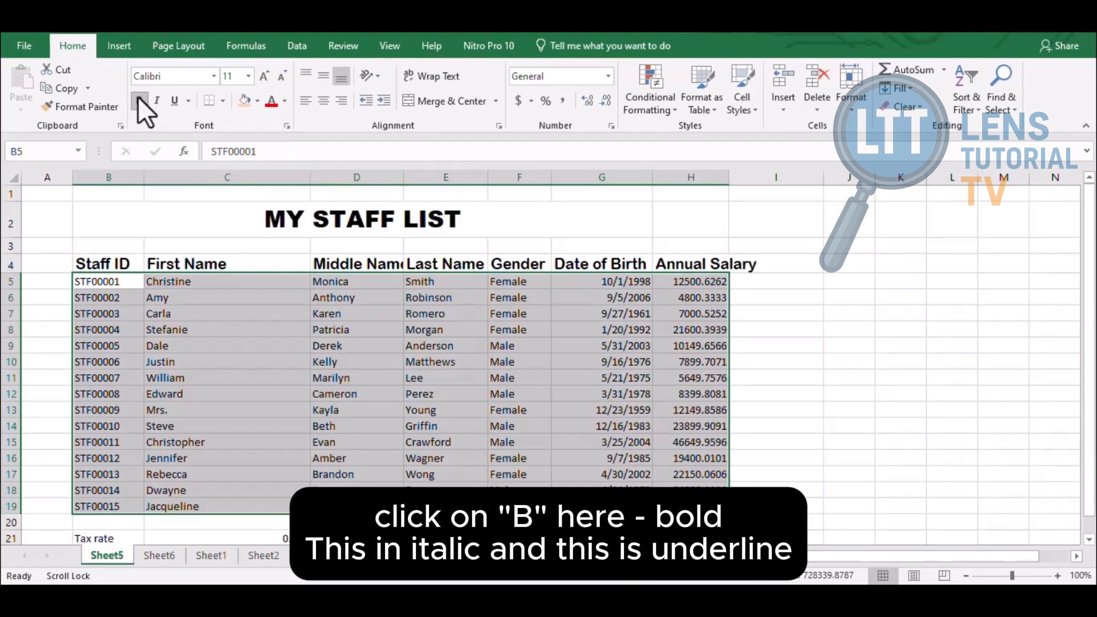
Try italic and underline on the records, then leave both turned off
{"action": "left_click", "coordinate": [156, 101]}
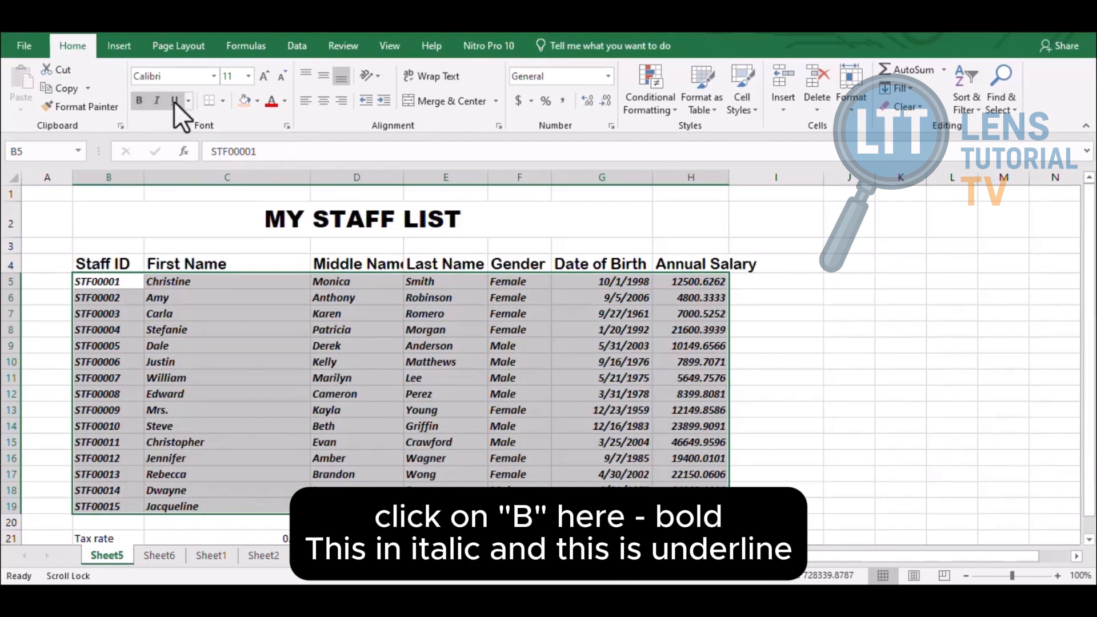
{"action": "left_click", "coordinate": [174, 101]}
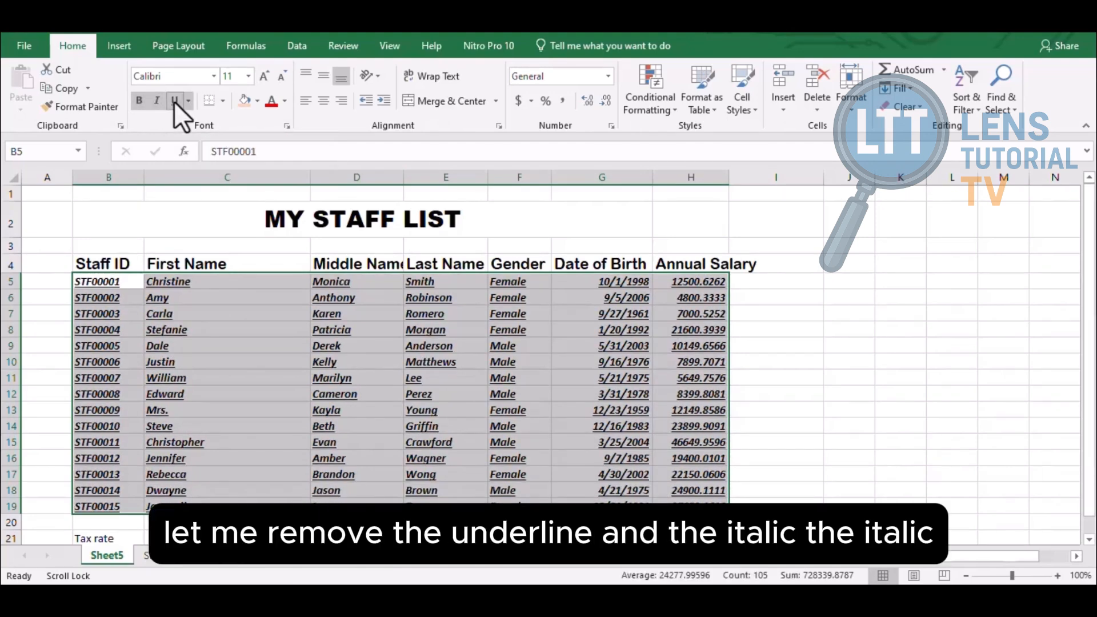
{"action": "left_click", "coordinate": [173, 101]}
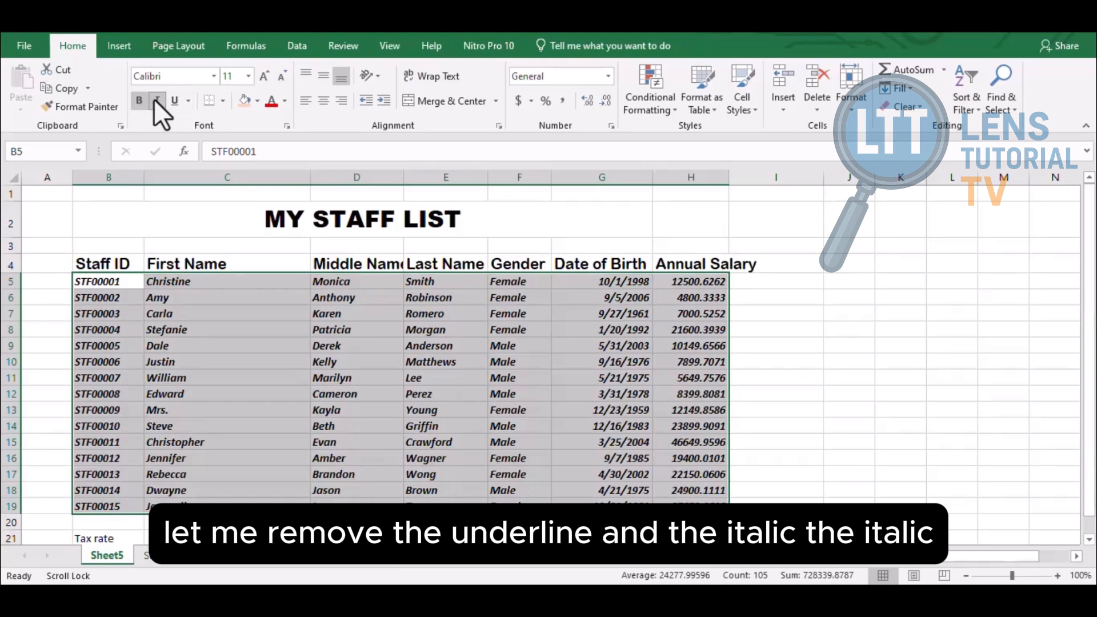
{"action": "left_click", "coordinate": [156, 101]}
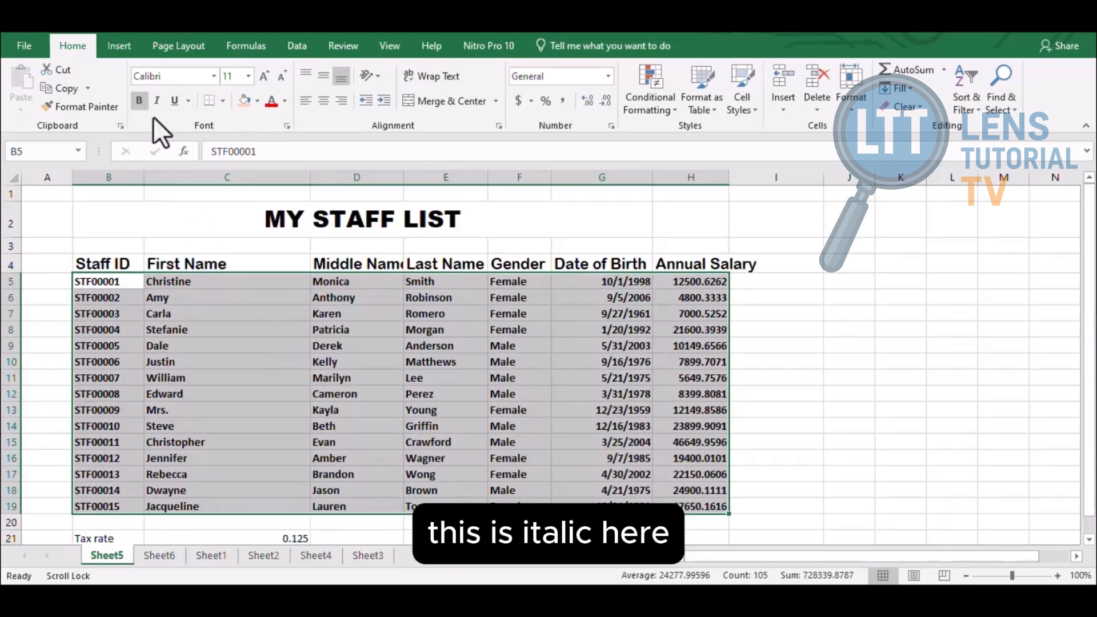
{"action": "left_click", "coordinate": [156, 100]}
{"action": "left_click", "coordinate": [155, 100]}
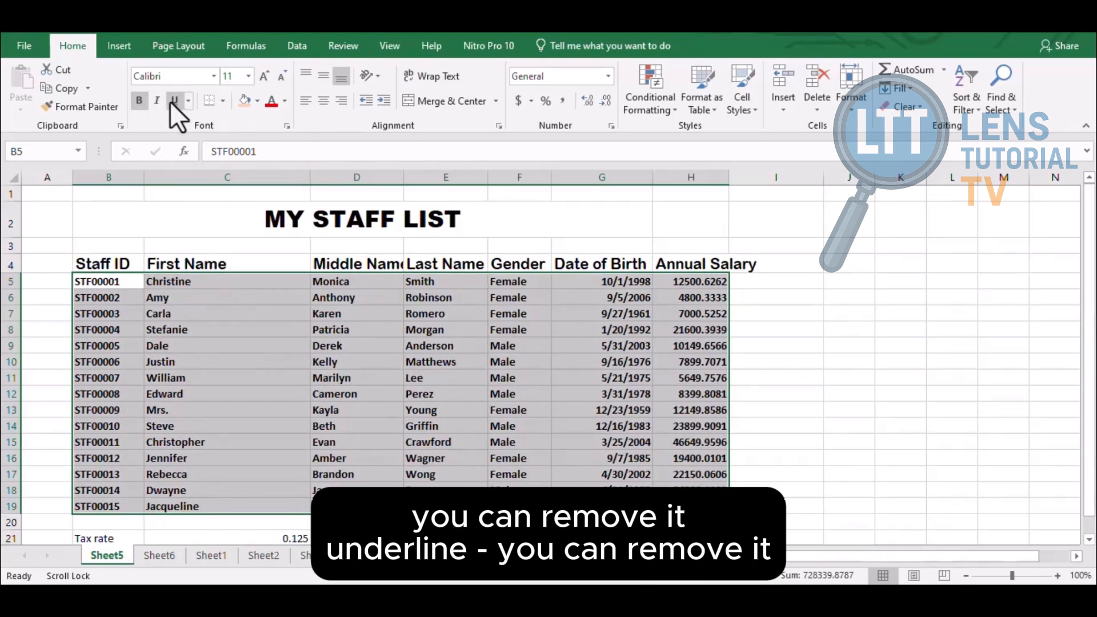
{"action": "left_click", "coordinate": [174, 101]}
{"action": "left_click", "coordinate": [173, 101]}
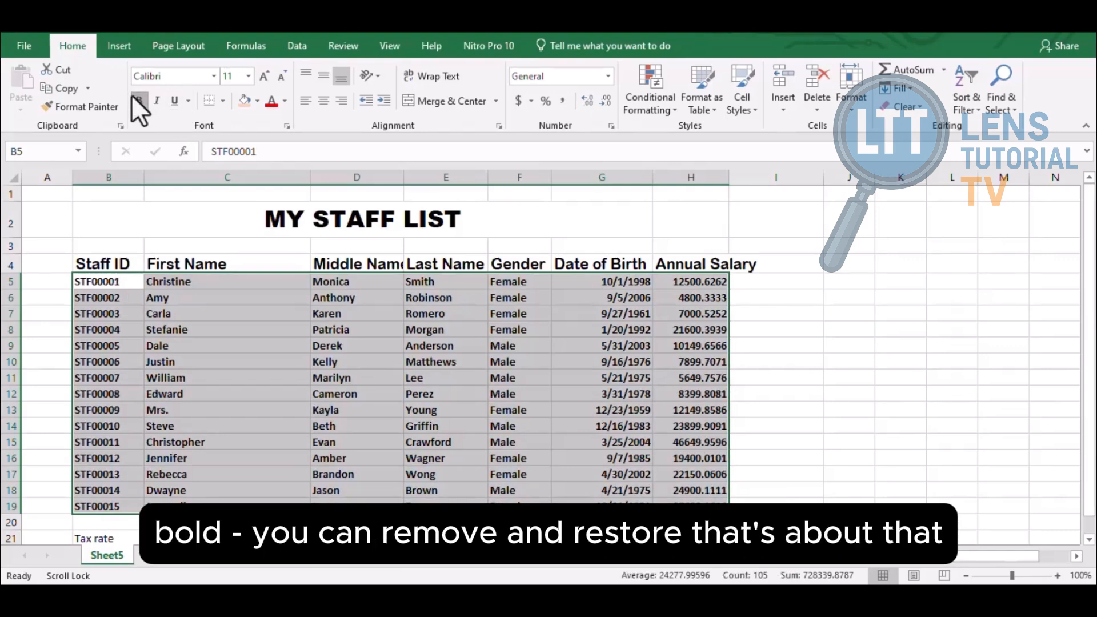
{"action": "left_click", "coordinate": [251, 333]}
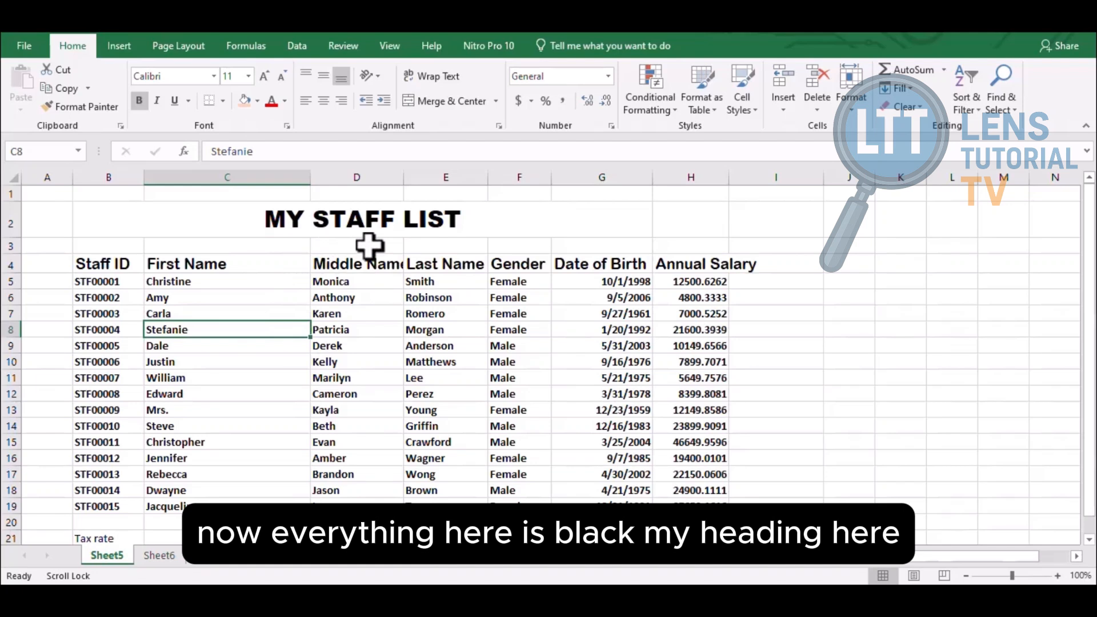
Colour the MY STAFF LIST title text orange using a Font Color theme colour
{"action": "left_click", "coordinate": [362, 217]}
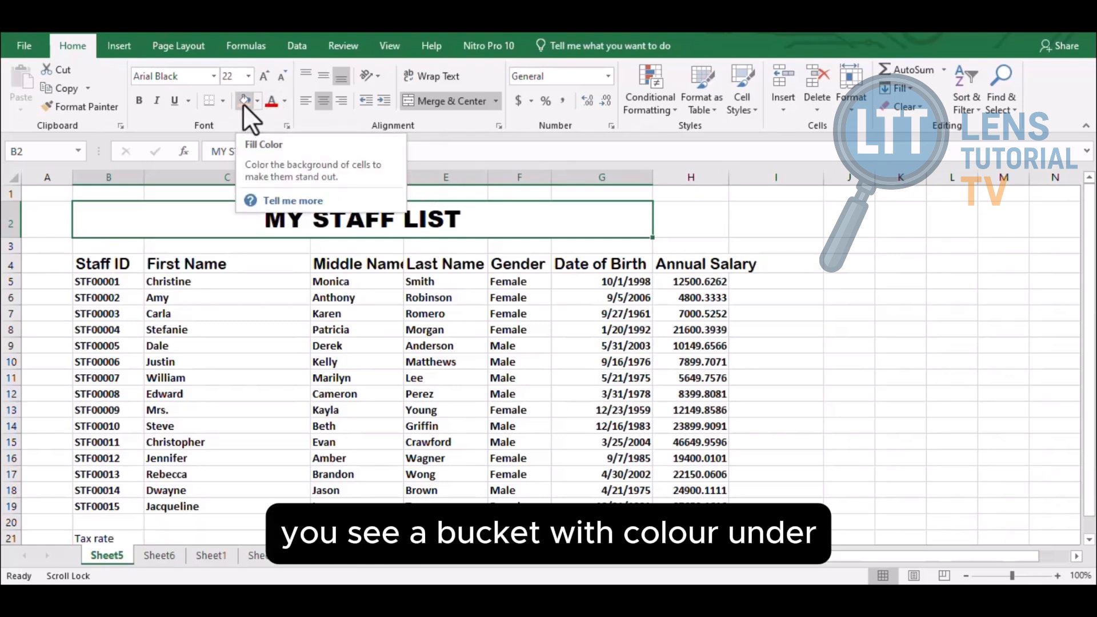
{"action": "left_click", "coordinate": [284, 105]}
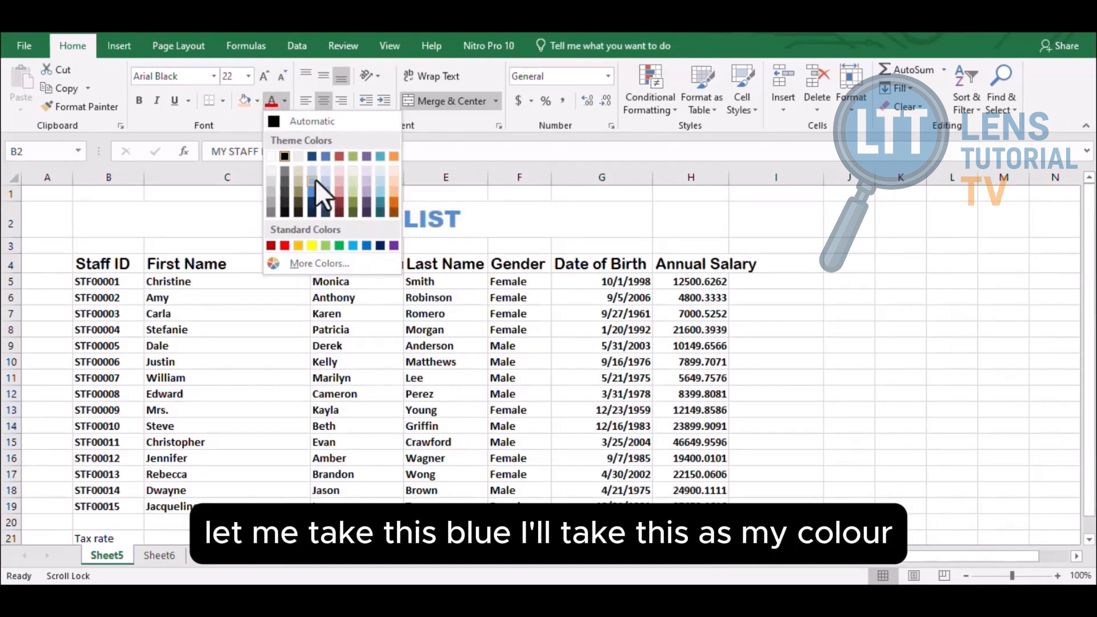
{"action": "left_click", "coordinate": [393, 156]}
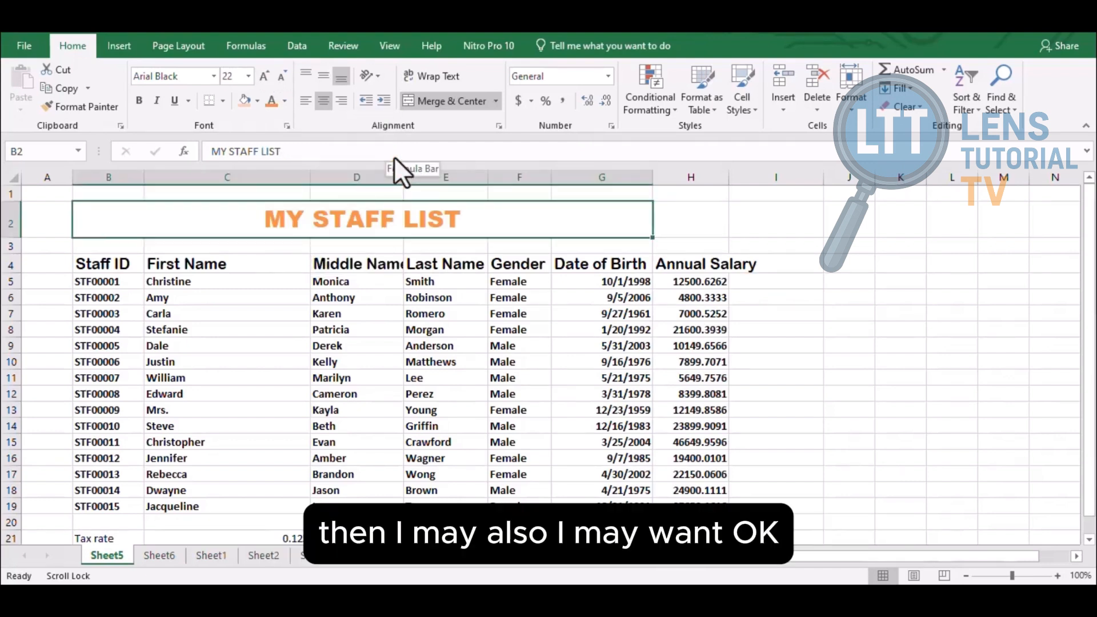
{"action": "left_click", "coordinate": [345, 281]}
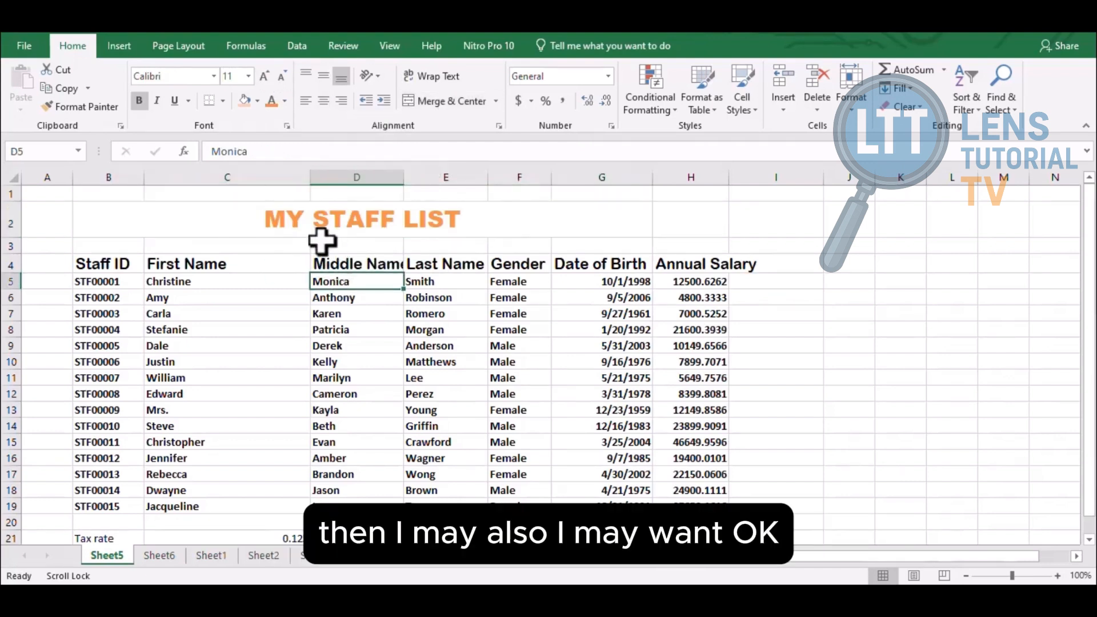
{"action": "left_click", "coordinate": [296, 220]}
Give the row 4 headings B4:H4 a light blue background fill
{"action": "left_click_drag", "start_coordinate": [93, 264], "coordinate": [714, 264]}
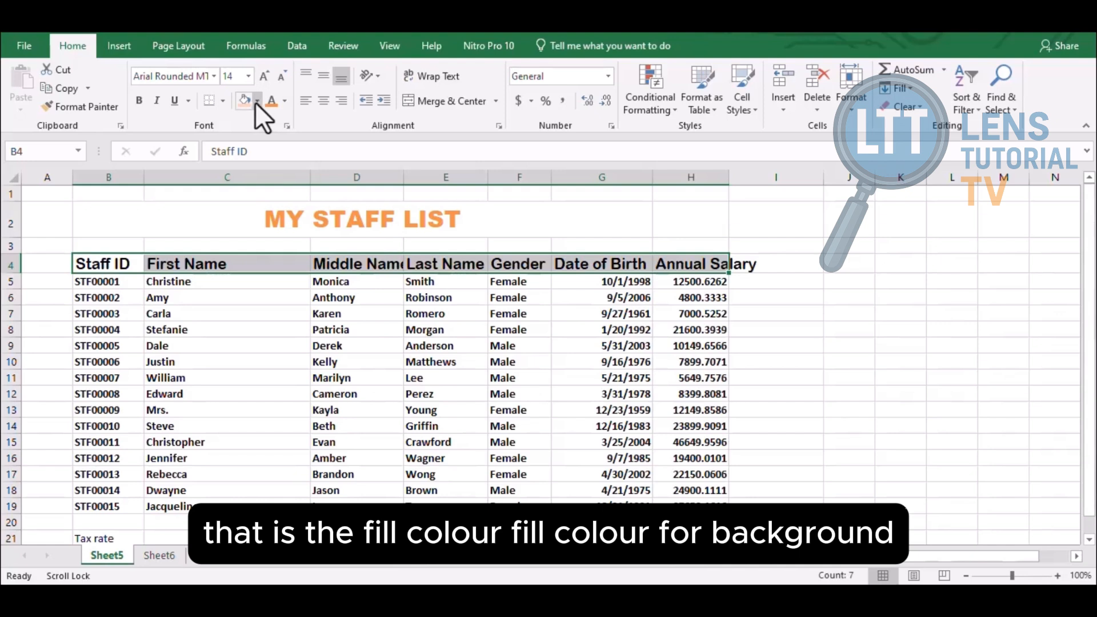
{"action": "left_click", "coordinate": [257, 101]}
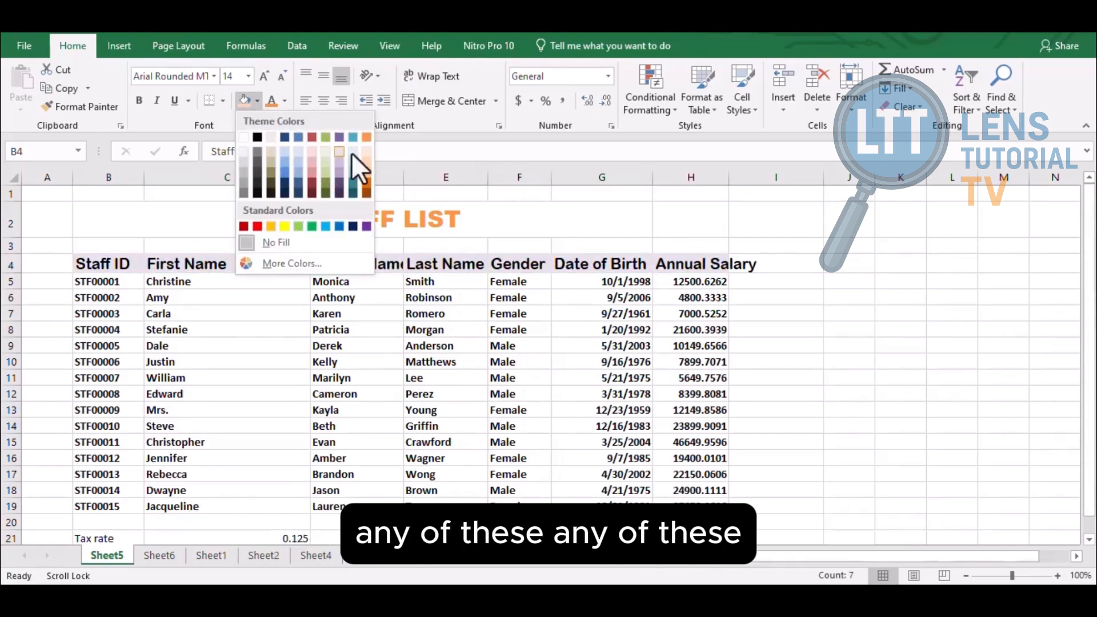
{"action": "left_click", "coordinate": [285, 152]}
{"action": "left_click", "coordinate": [269, 373]}
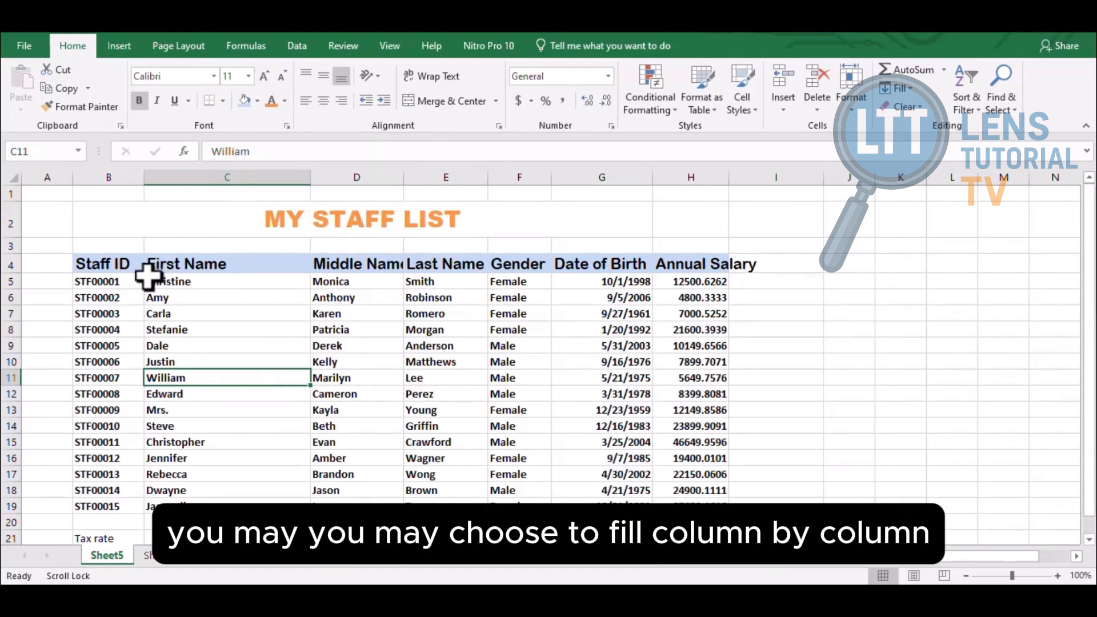
Fill Staff ID light purple, Middle Name light blue and Last Name light tan
{"action": "left_click", "coordinate": [95, 280]}
{"action": "left_click_drag", "start_coordinate": [95, 280], "coordinate": [86, 507]}
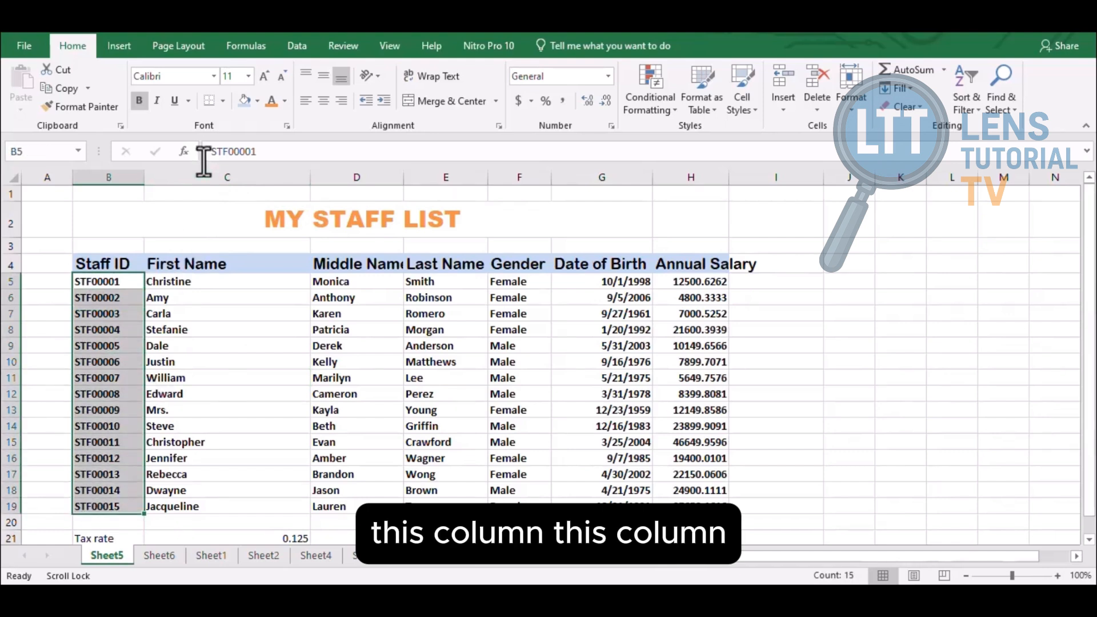
{"action": "left_click", "coordinate": [257, 100]}
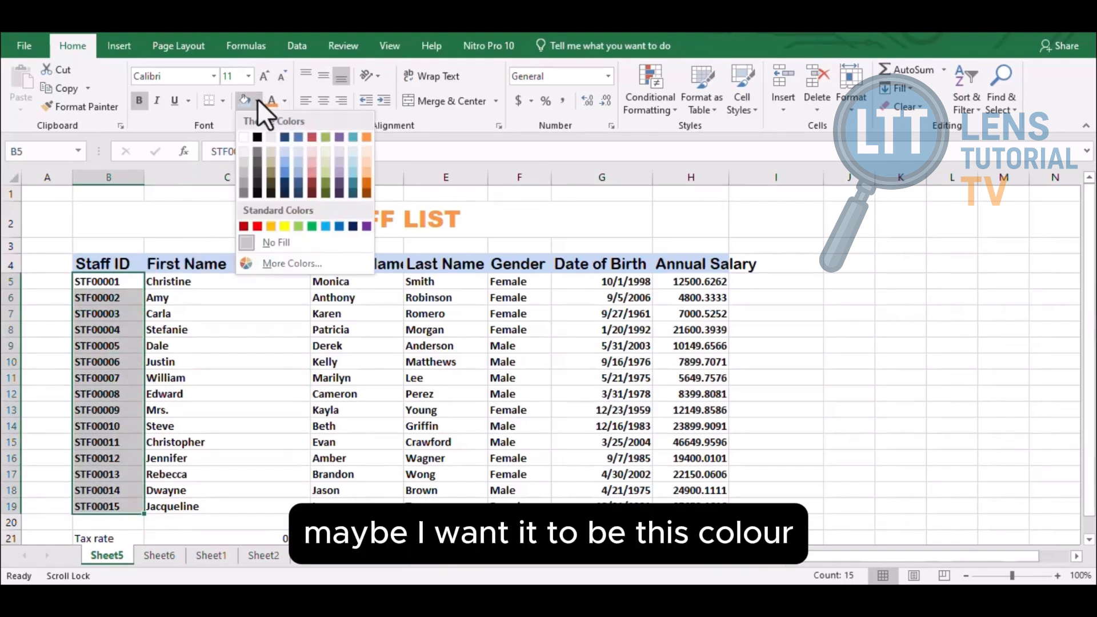
{"action": "left_click", "coordinate": [335, 152]}
{"action": "left_click_drag", "start_coordinate": [245, 281], "coordinate": [223, 507]}
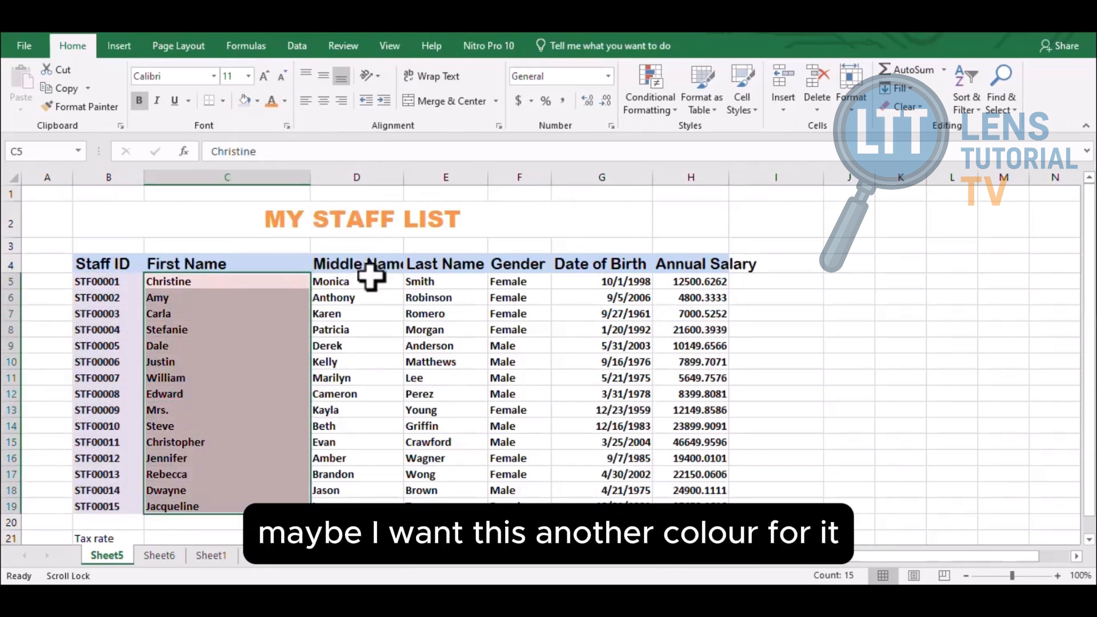
{"action": "left_click_drag", "start_coordinate": [369, 279], "coordinate": [369, 506]}
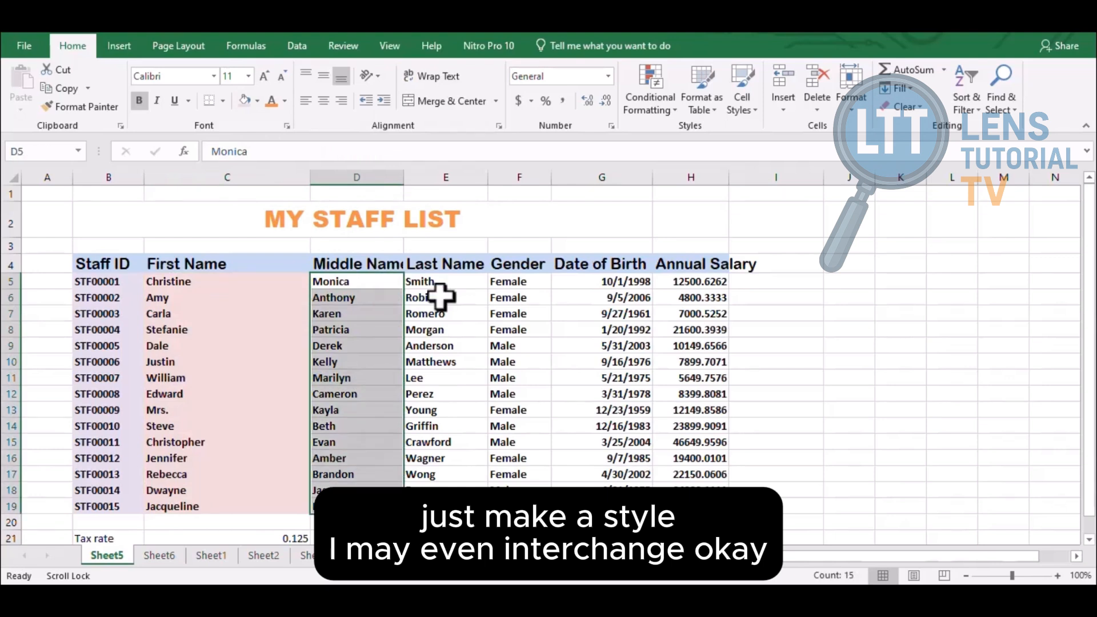
{"action": "left_click", "coordinate": [257, 100]}
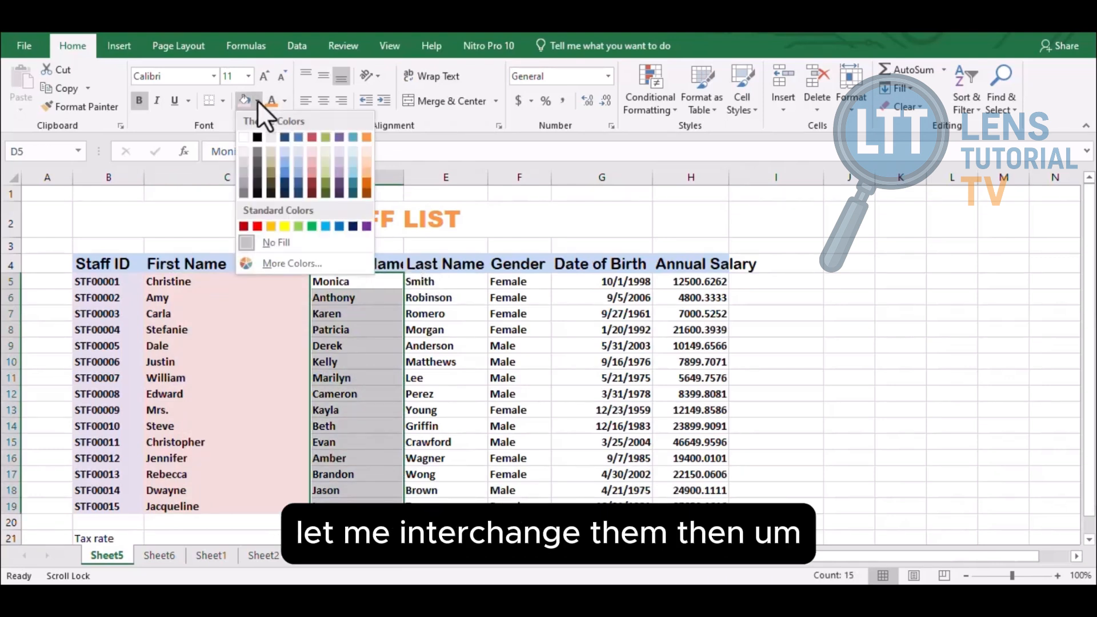
{"action": "left_click", "coordinate": [352, 151]}
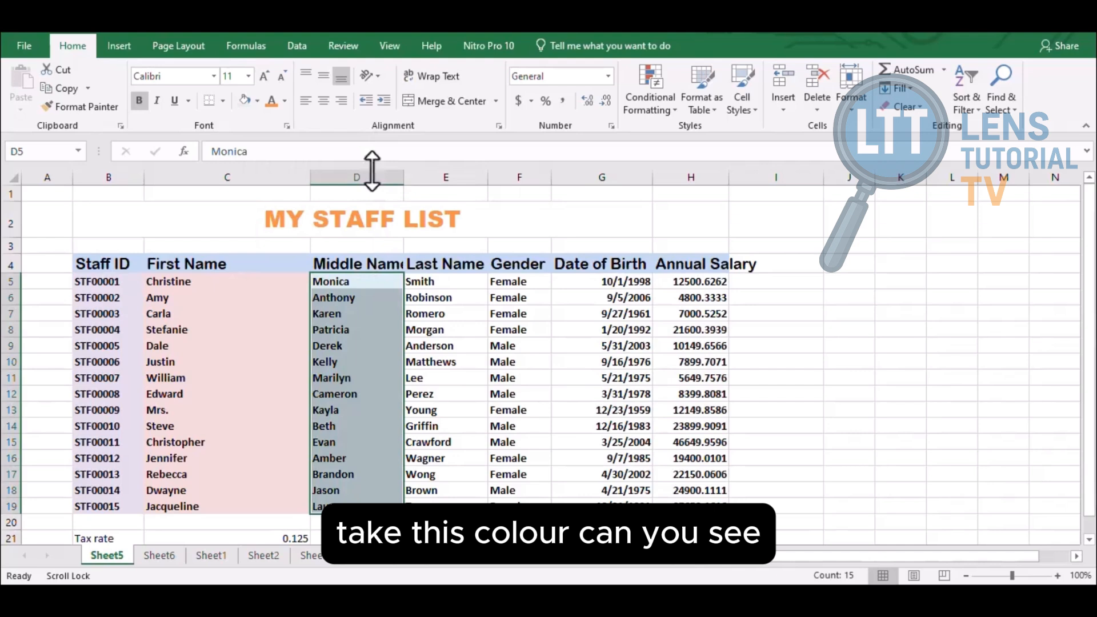
{"action": "left_click", "coordinate": [440, 294]}
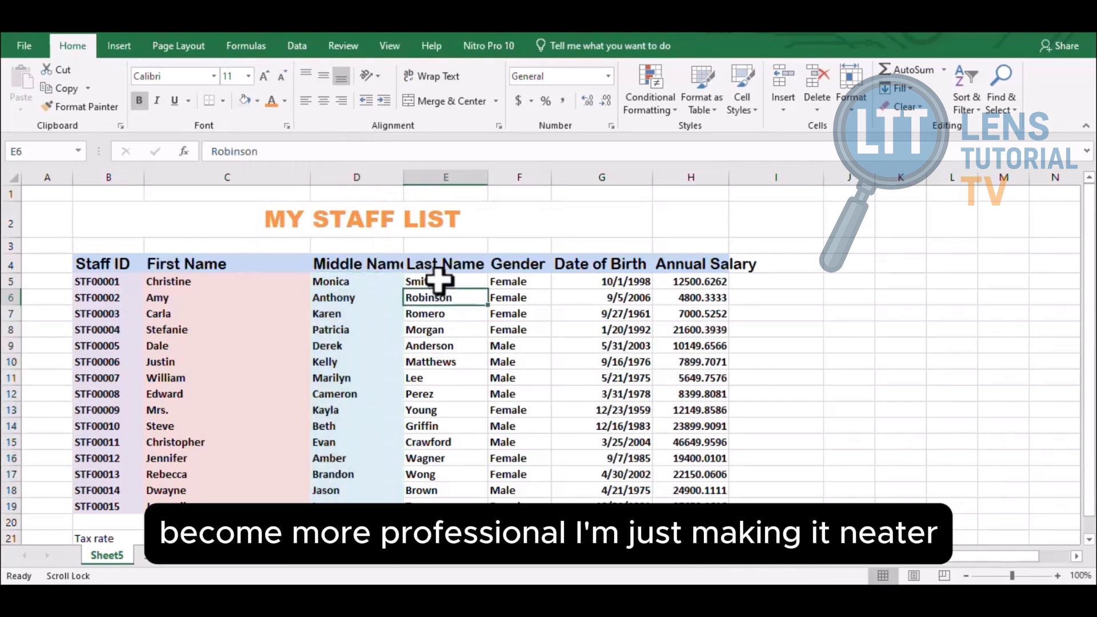
{"action": "left_click_drag", "start_coordinate": [440, 280], "coordinate": [450, 500]}
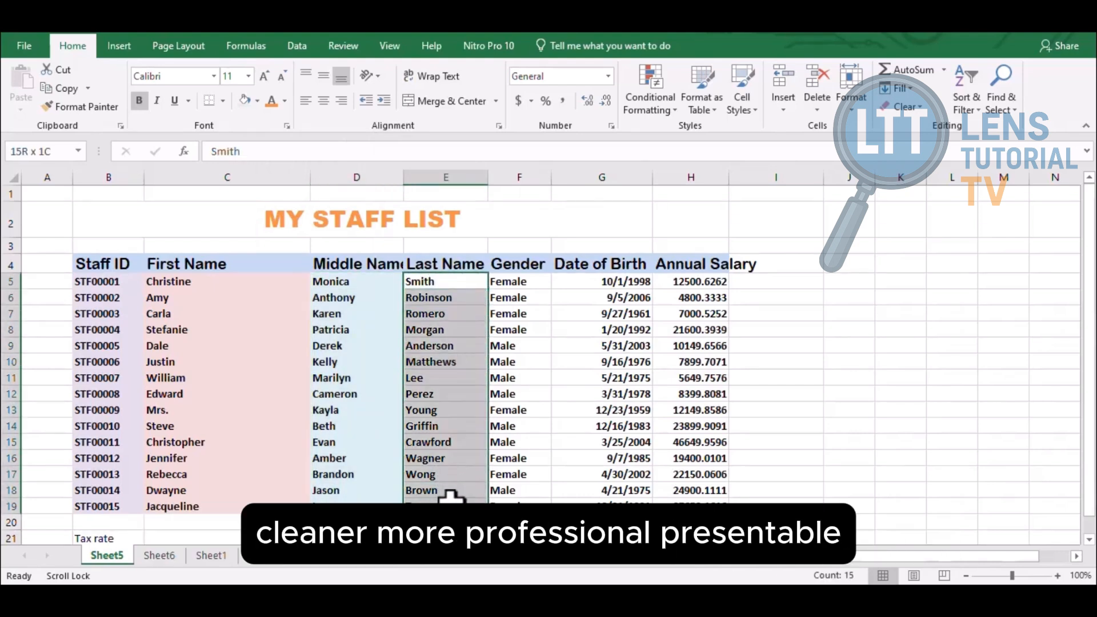
{"action": "left_click", "coordinate": [257, 101]}
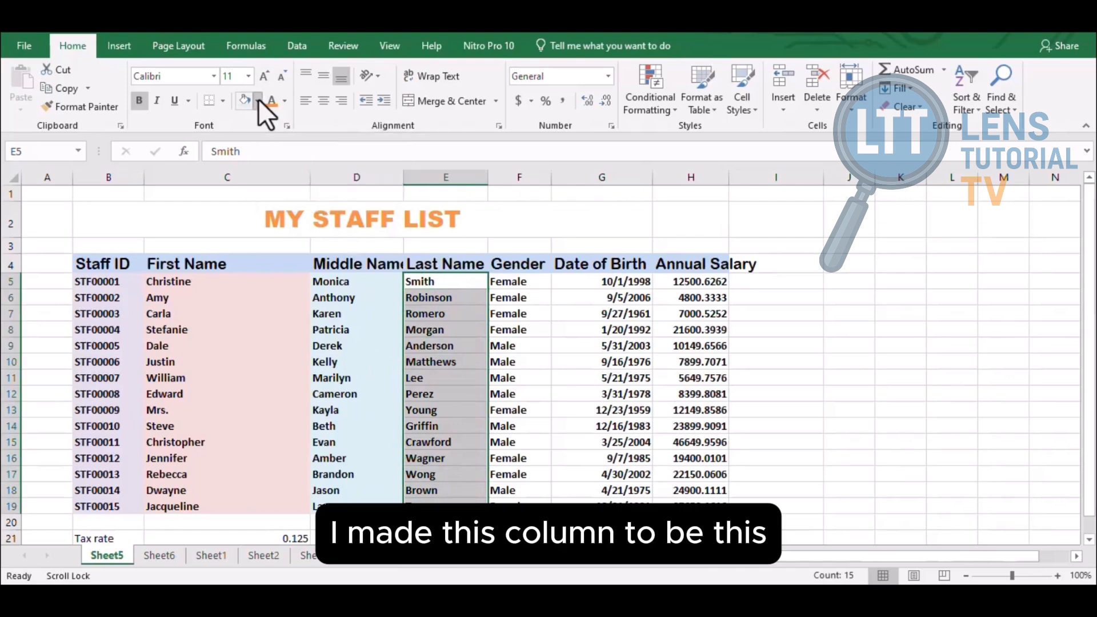
{"action": "left_click", "coordinate": [270, 151]}
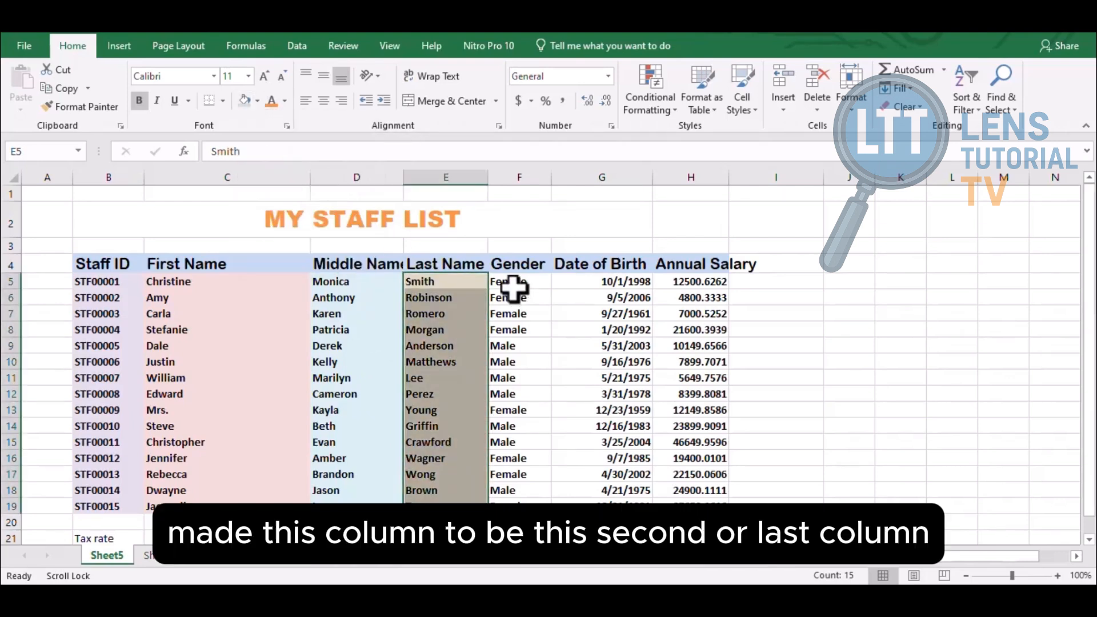
Fill the Gender column grey and the Date of Birth column light green
{"action": "left_click_drag", "start_coordinate": [513, 285], "coordinate": [514, 503]}
{"action": "left_click", "coordinate": [257, 100]}
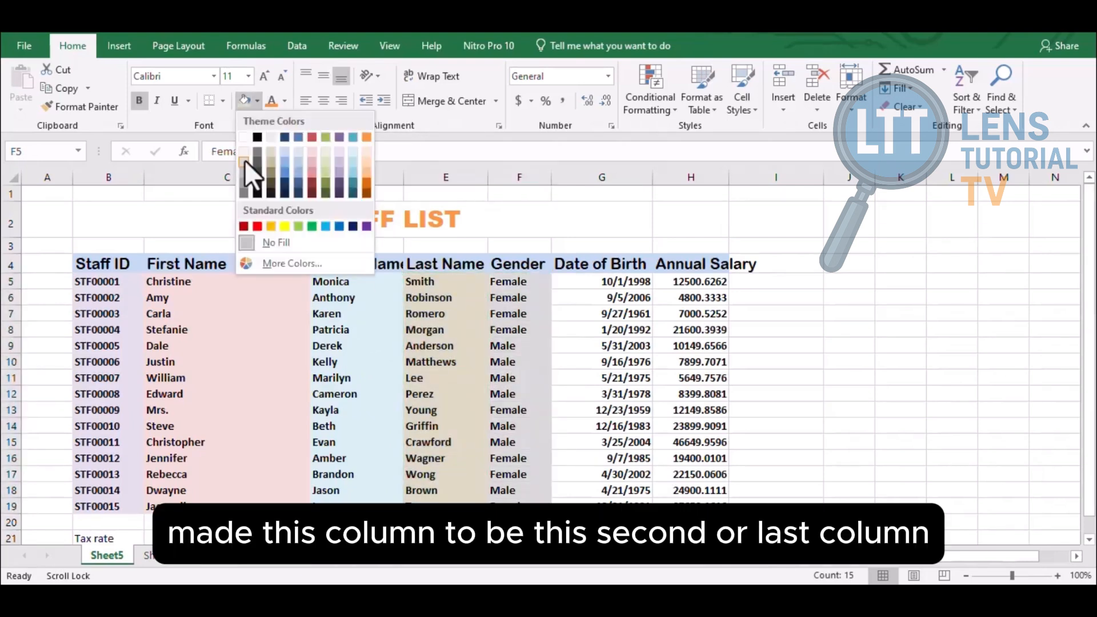
{"action": "left_click", "coordinate": [250, 170]}
{"action": "left_click_drag", "start_coordinate": [600, 281], "coordinate": [632, 504]}
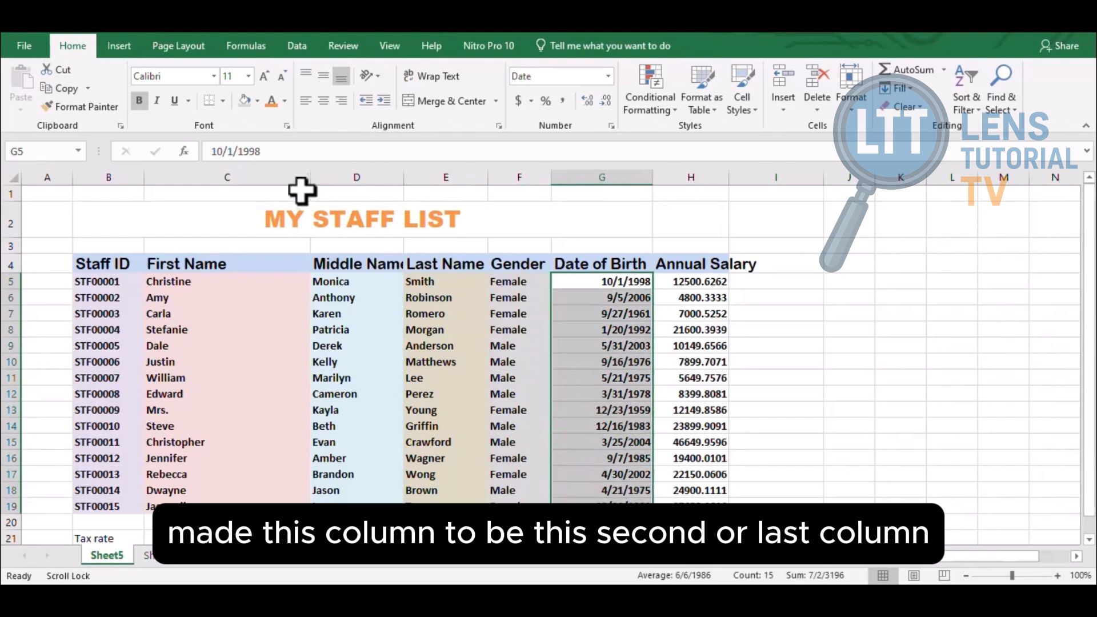
{"action": "left_click", "coordinate": [255, 100]}
{"action": "left_click", "coordinate": [327, 162]}
Mix a custom pale yellow-green fill for the Annual Salary values H5:H19
{"action": "left_click", "coordinate": [691, 281]}
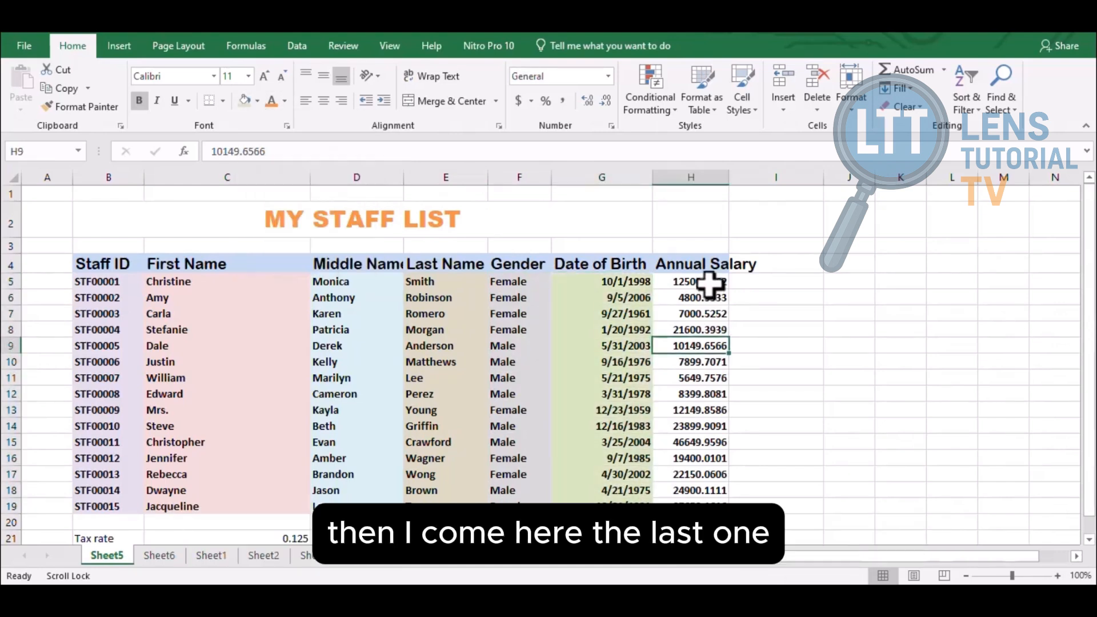
{"action": "left_click_drag", "start_coordinate": [717, 342], "coordinate": [721, 506]}
{"action": "left_click", "coordinate": [257, 101]}
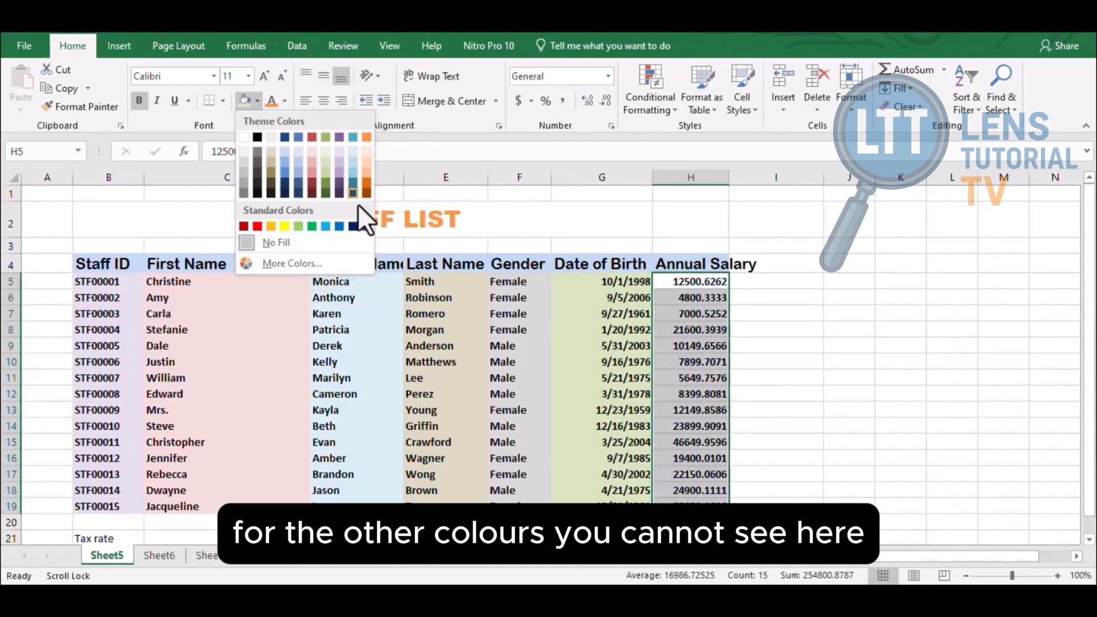
{"action": "left_click", "coordinate": [295, 262]}
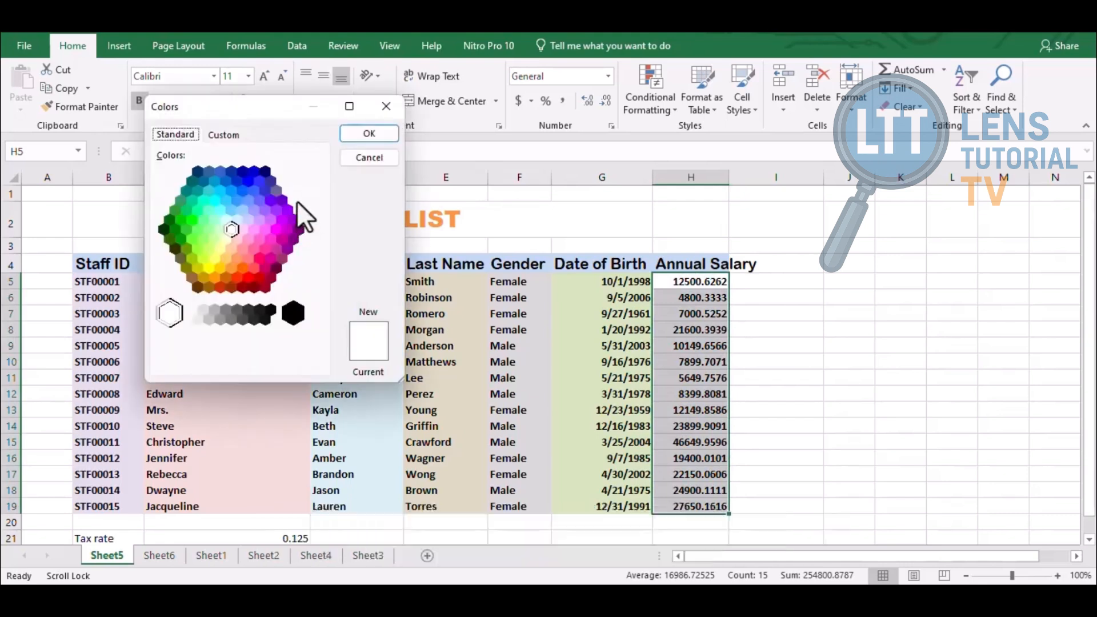
{"action": "left_click", "coordinate": [218, 228]}
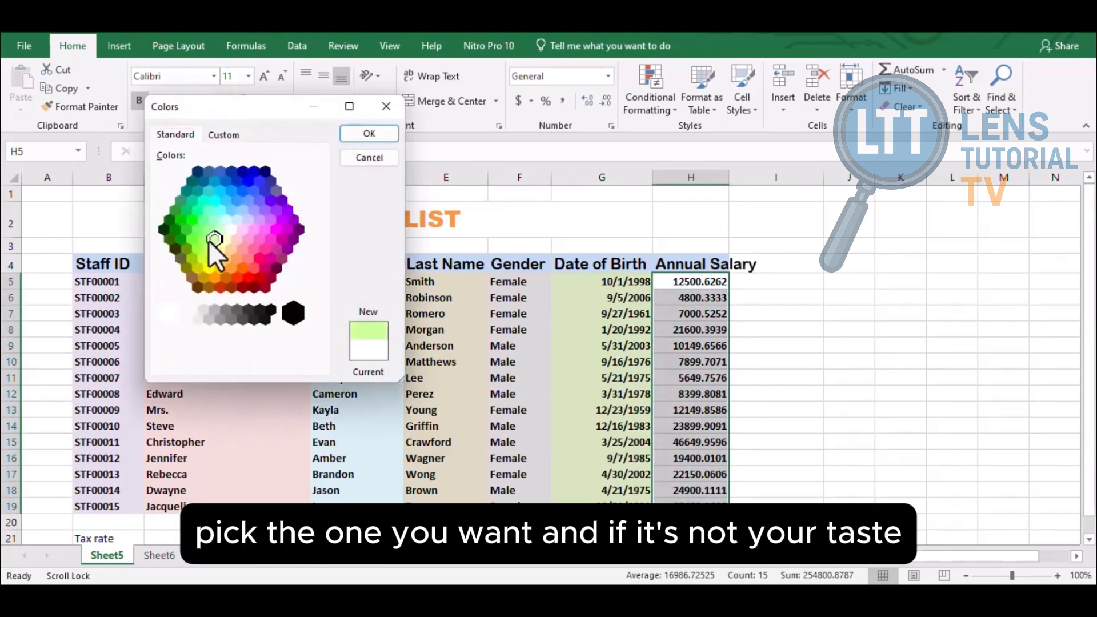
{"action": "left_click", "coordinate": [210, 268]}
{"action": "left_click", "coordinate": [223, 135]}
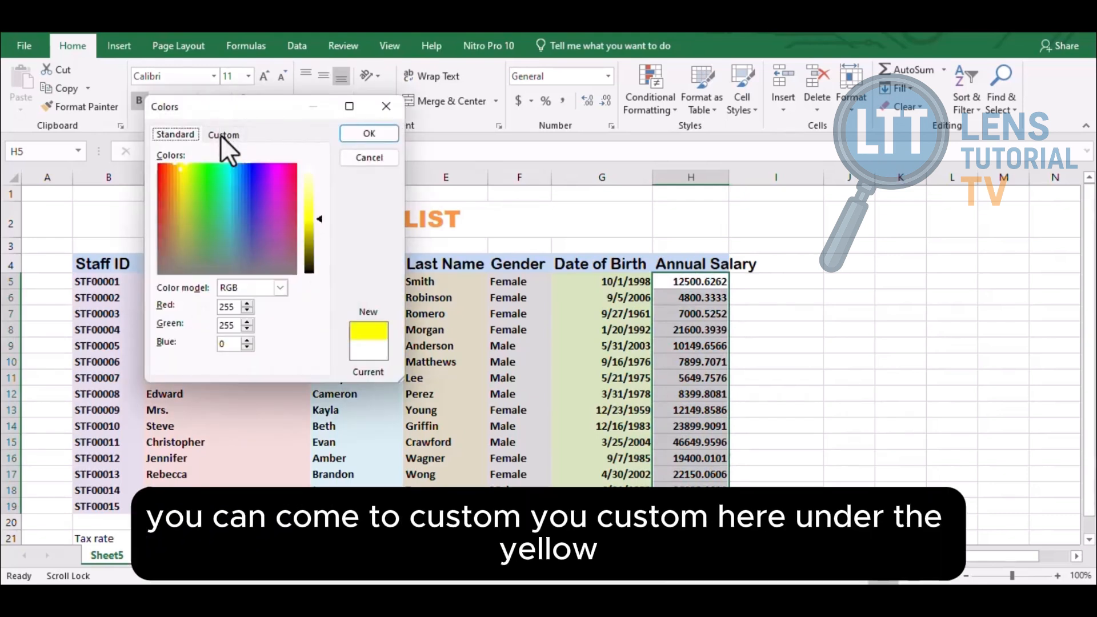
{"action": "left_click_drag", "start_coordinate": [317, 216], "coordinate": [316, 187]}
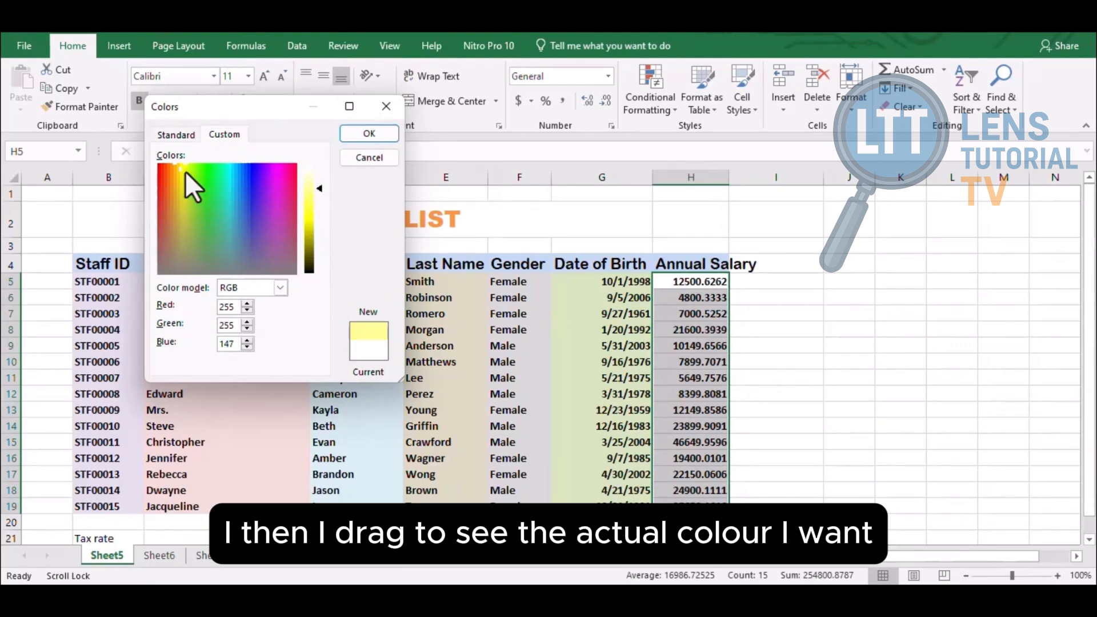
{"action": "left_click_drag", "start_coordinate": [183, 172], "coordinate": [187, 189]}
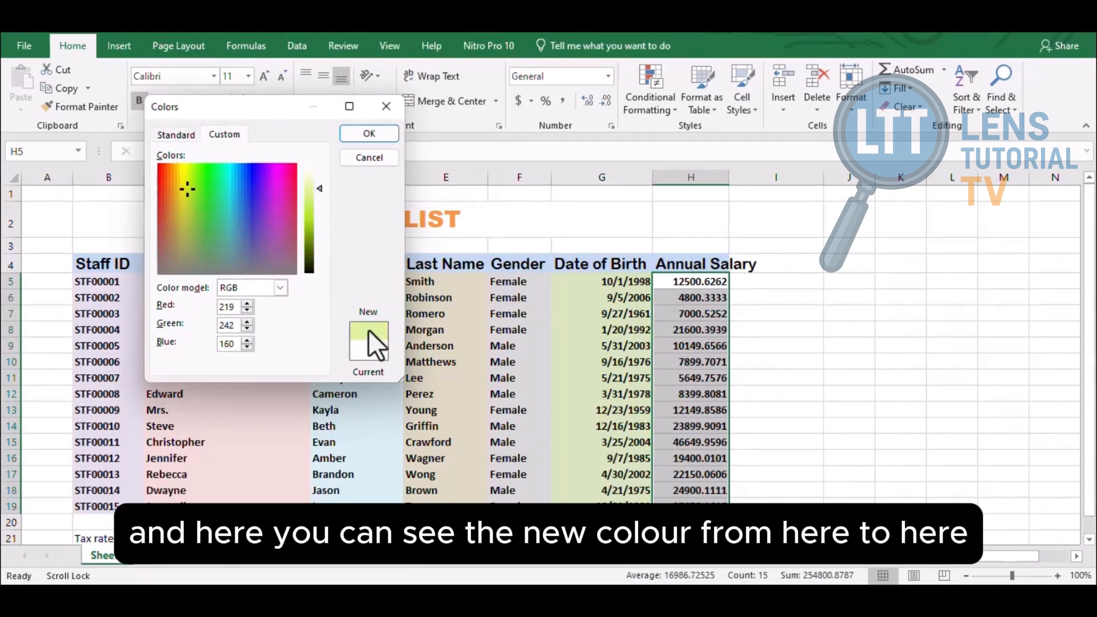
{"action": "left_click_drag", "start_coordinate": [187, 187], "coordinate": [180, 167]}
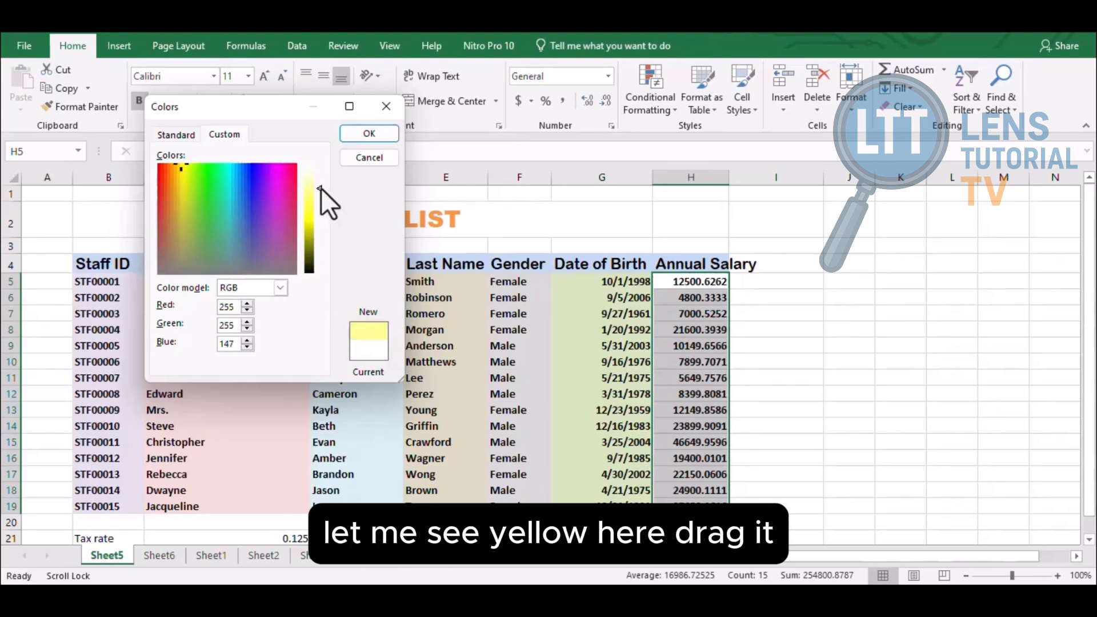
{"action": "left_click_drag", "start_coordinate": [321, 187], "coordinate": [321, 210]}
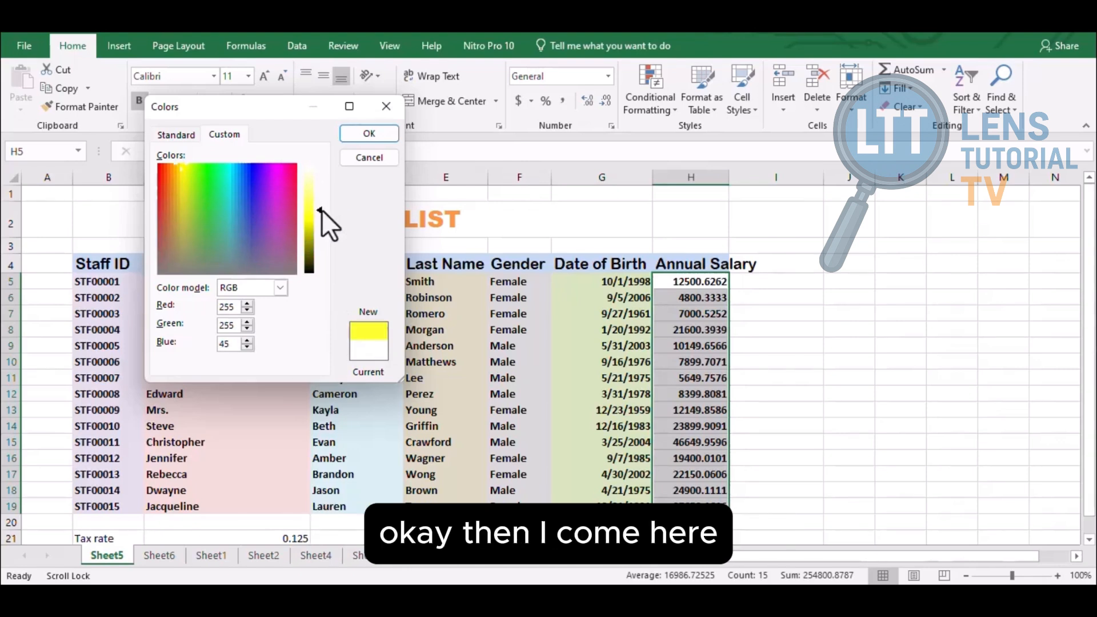
{"action": "mouse_move", "coordinate": [183, 169]}
{"action": "left_mouse_down"}
{"action": "mouse_move", "coordinate": [184, 202]}
{"action": "mouse_move", "coordinate": [181, 183]}
{"action": "left_mouse_up"}
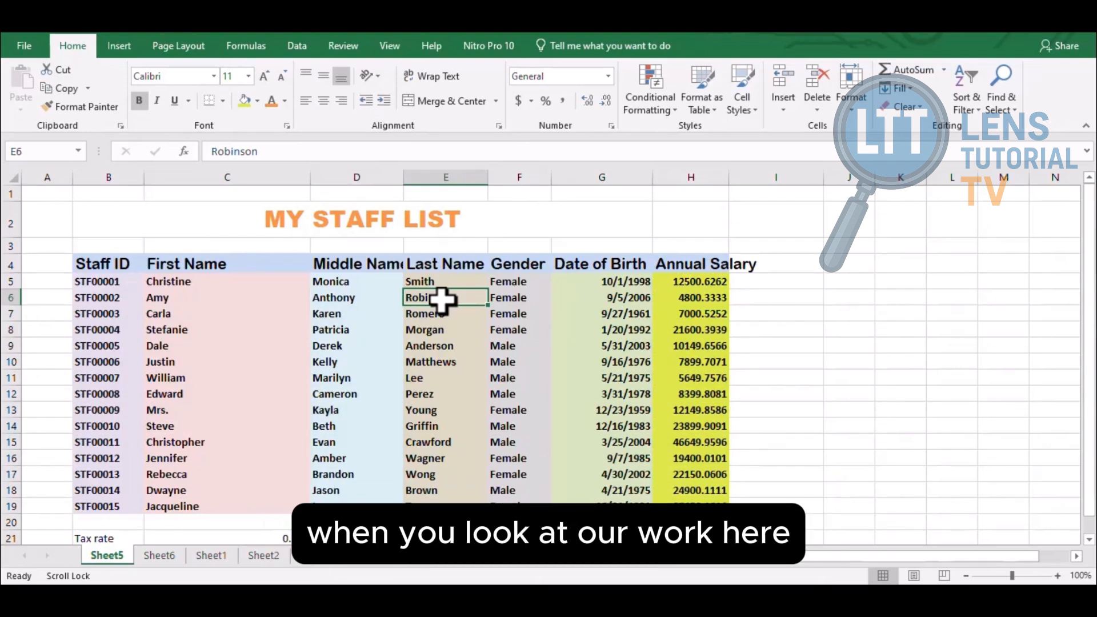
{"action": "left_click", "coordinate": [891, 377]}
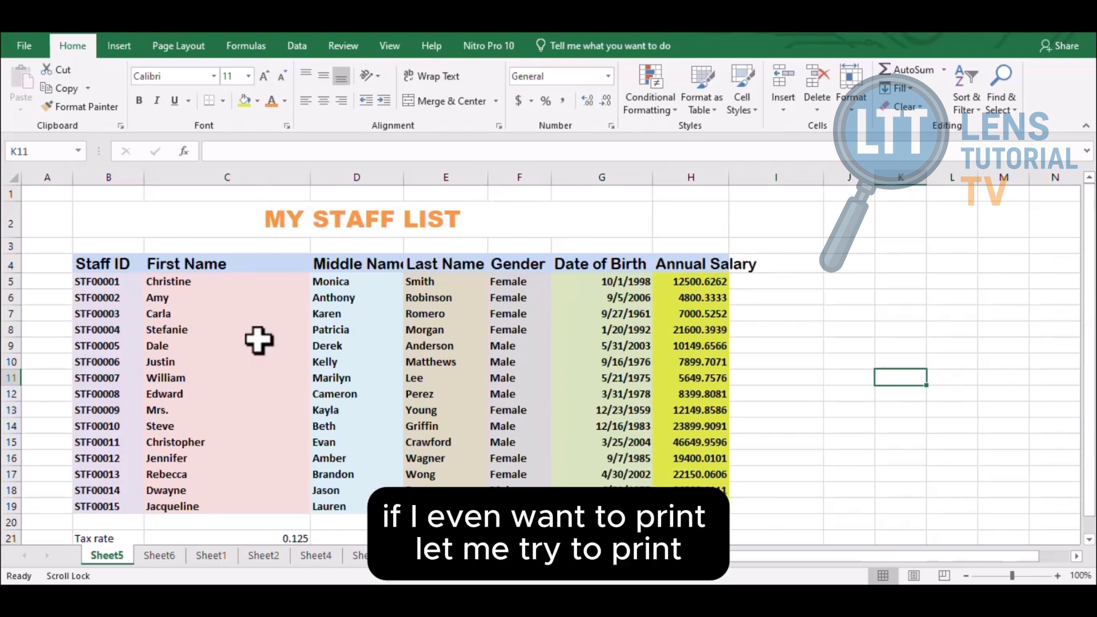
{"action": "left_click", "coordinate": [21, 45]}
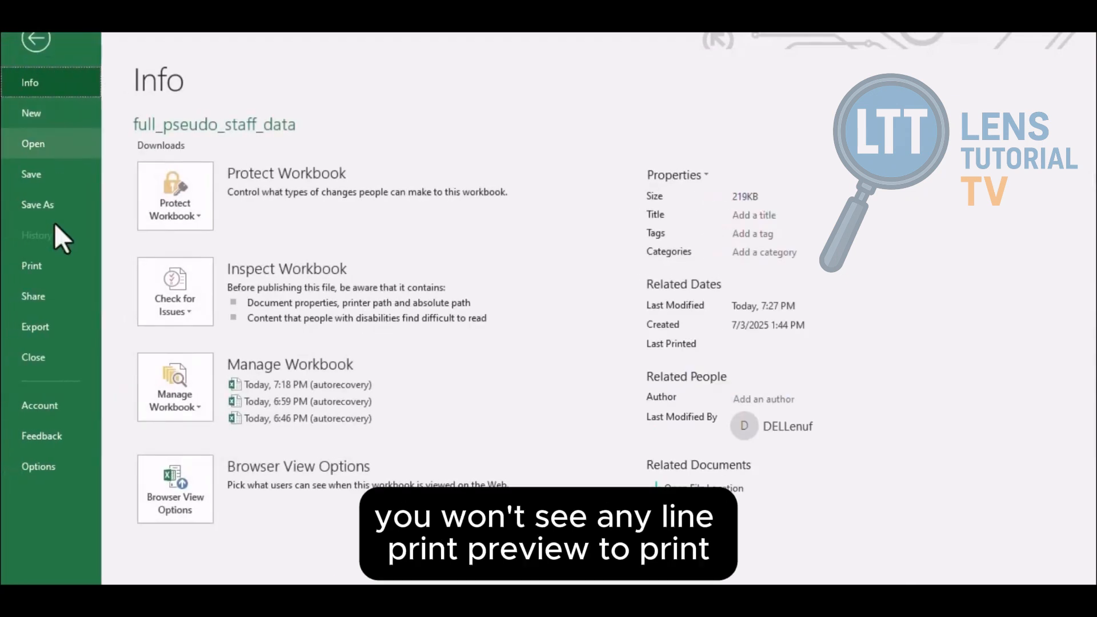
{"action": "left_click", "coordinate": [57, 265]}
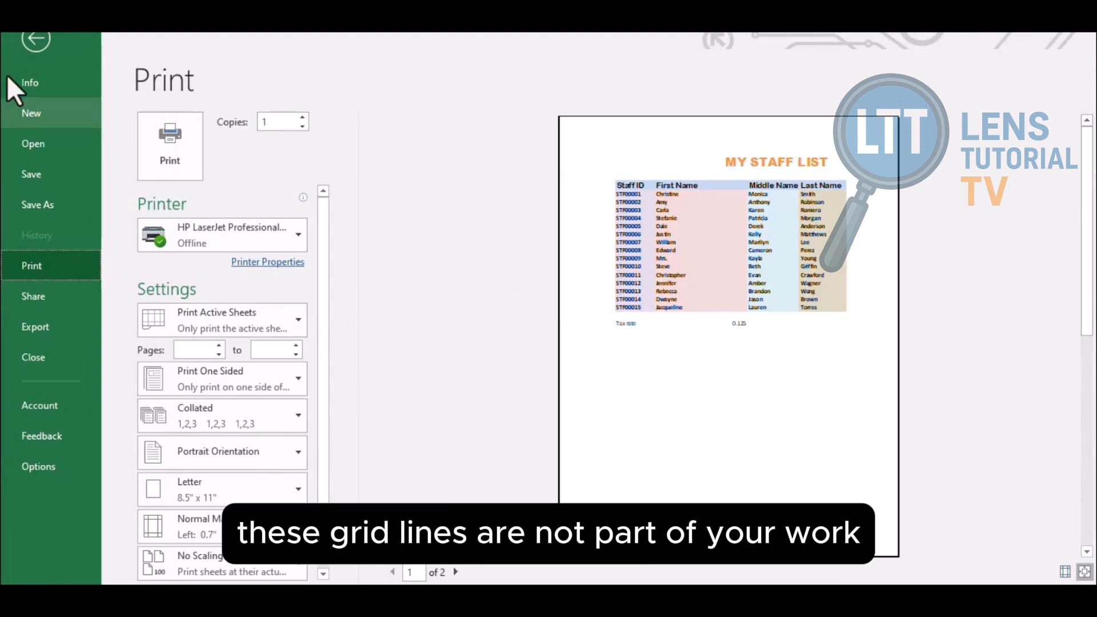
{"action": "left_click", "coordinate": [25, 29]}
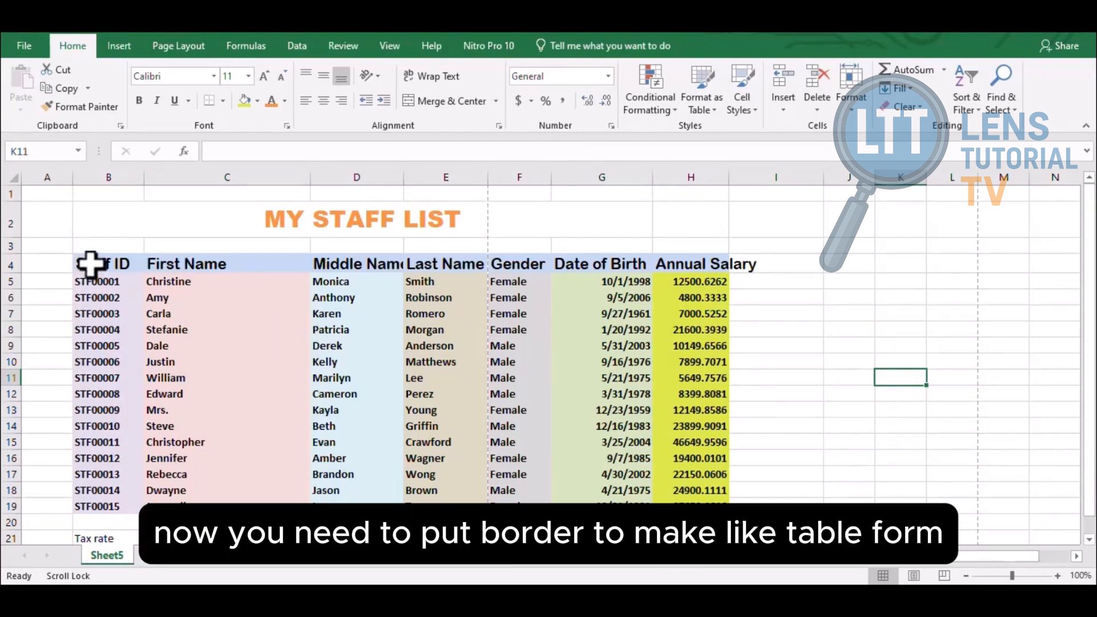
Add All Borders to every cell of the staff table B4:H19
{"action": "left_click_drag", "start_coordinate": [90, 264], "coordinate": [692, 498]}
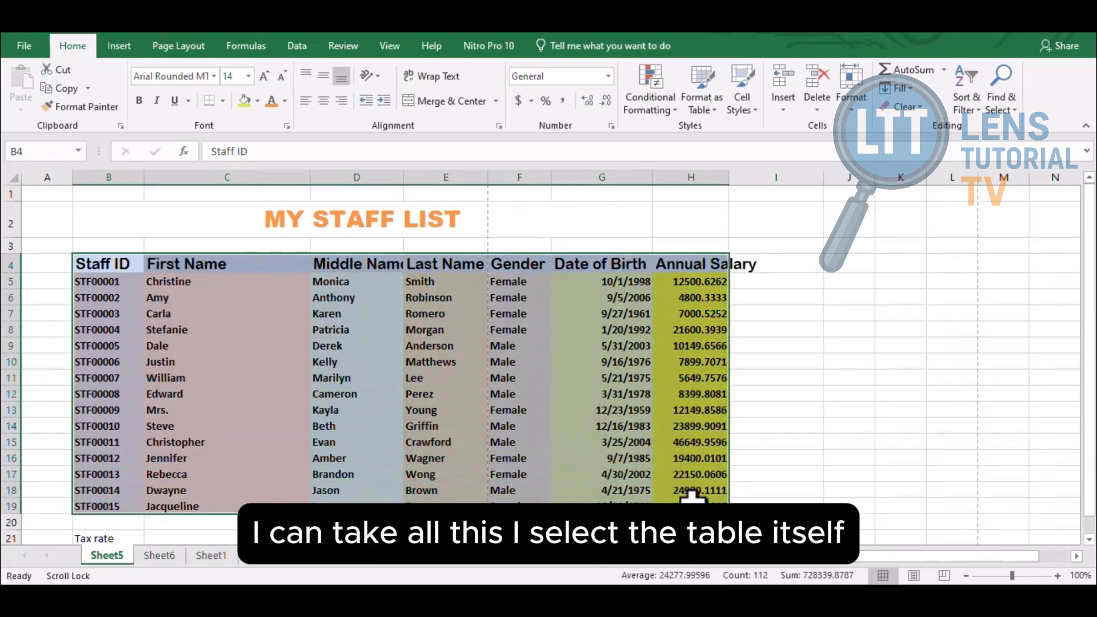
{"action": "left_click", "coordinate": [692, 498]}
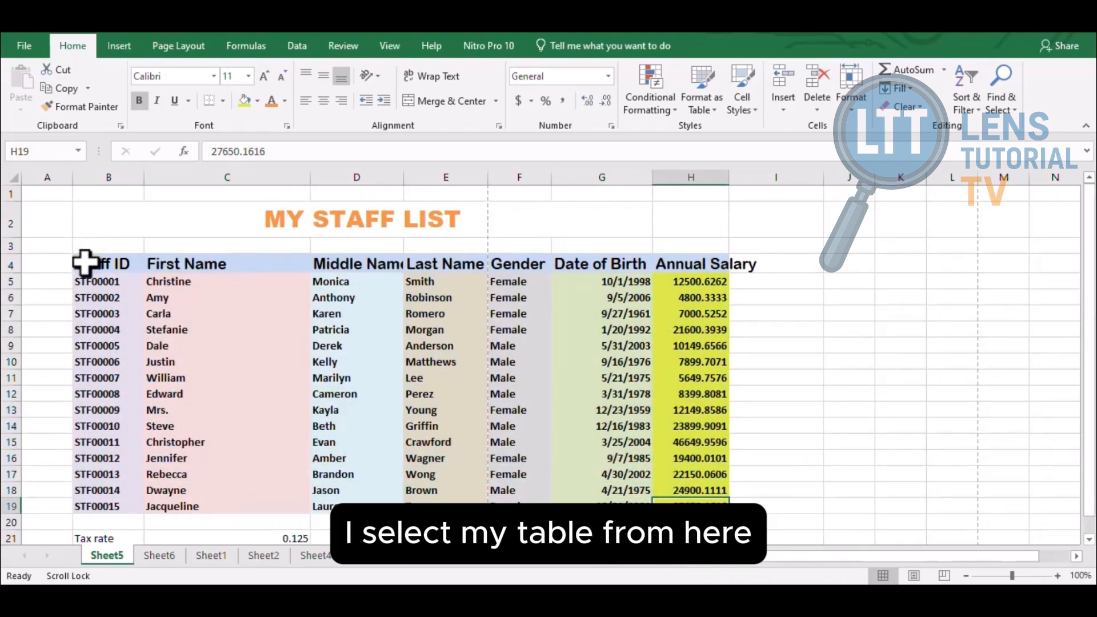
{"action": "left_click_drag", "start_coordinate": [85, 263], "coordinate": [691, 498]}
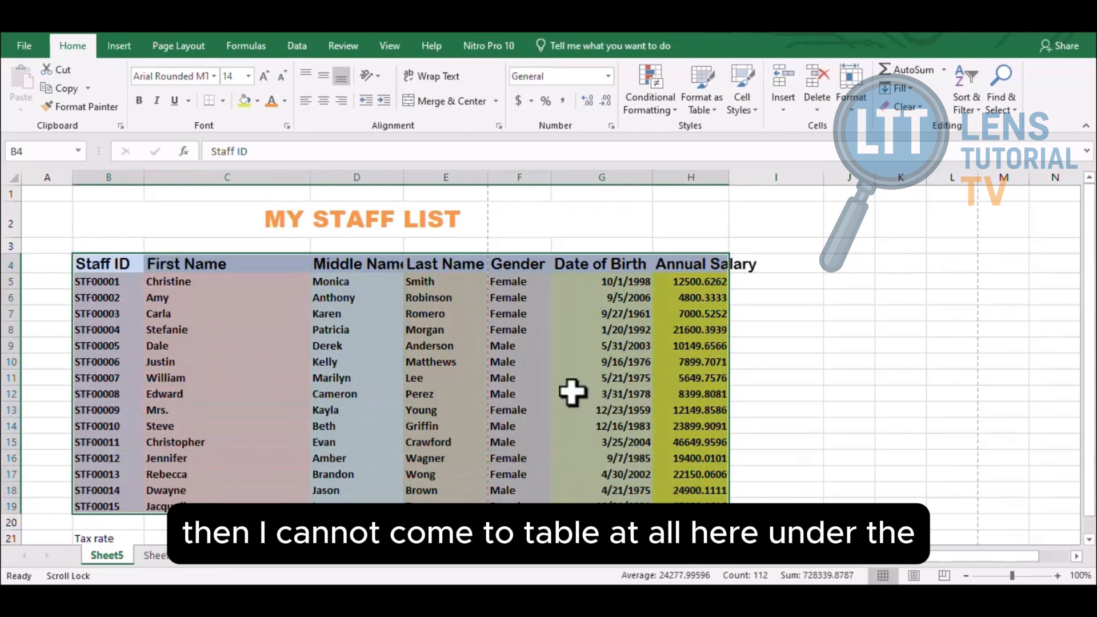
{"action": "left_click", "coordinate": [223, 101]}
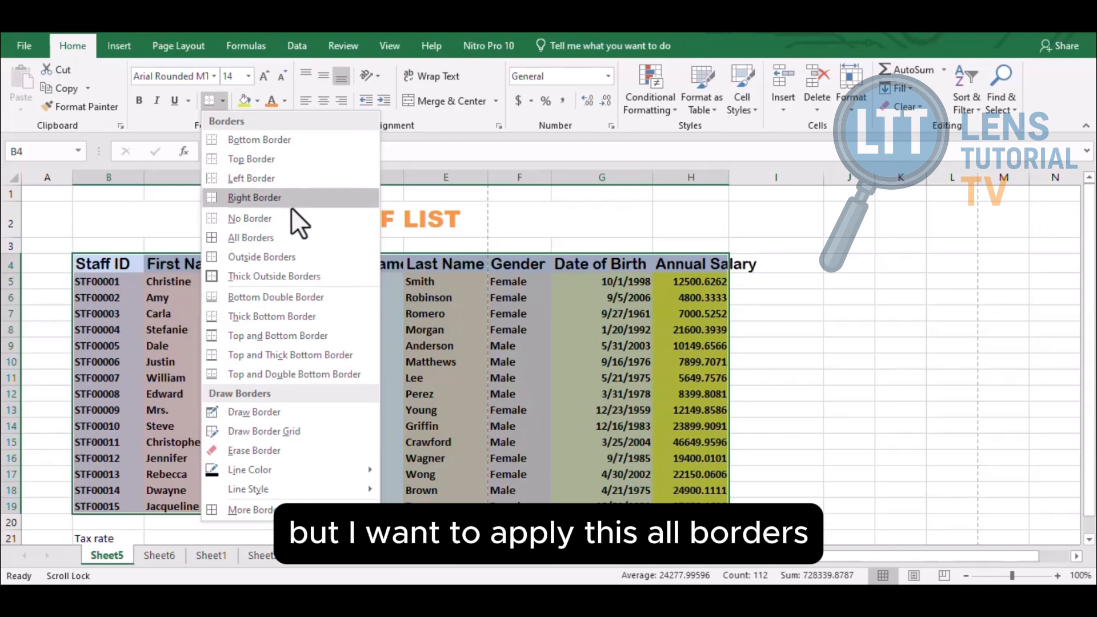
{"action": "left_click", "coordinate": [282, 237]}
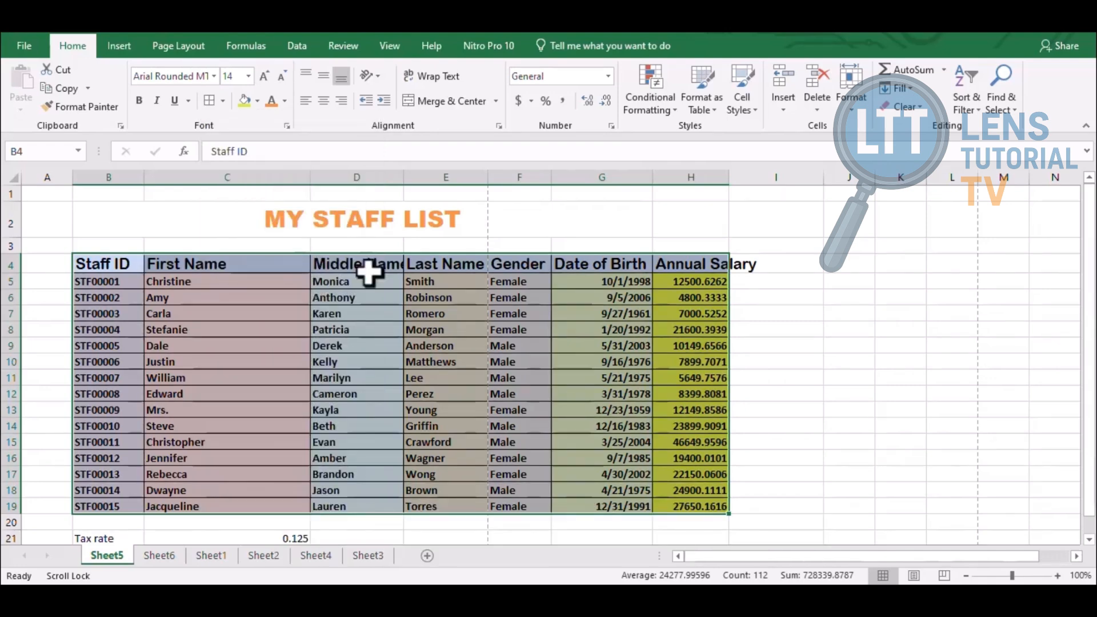
Widen column H so Annual Salary shows in full
{"action": "left_click", "coordinate": [743, 427]}
{"action": "left_click_drag", "start_coordinate": [727, 174], "coordinate": [765, 175]}
{"action": "left_click", "coordinate": [812, 329]}
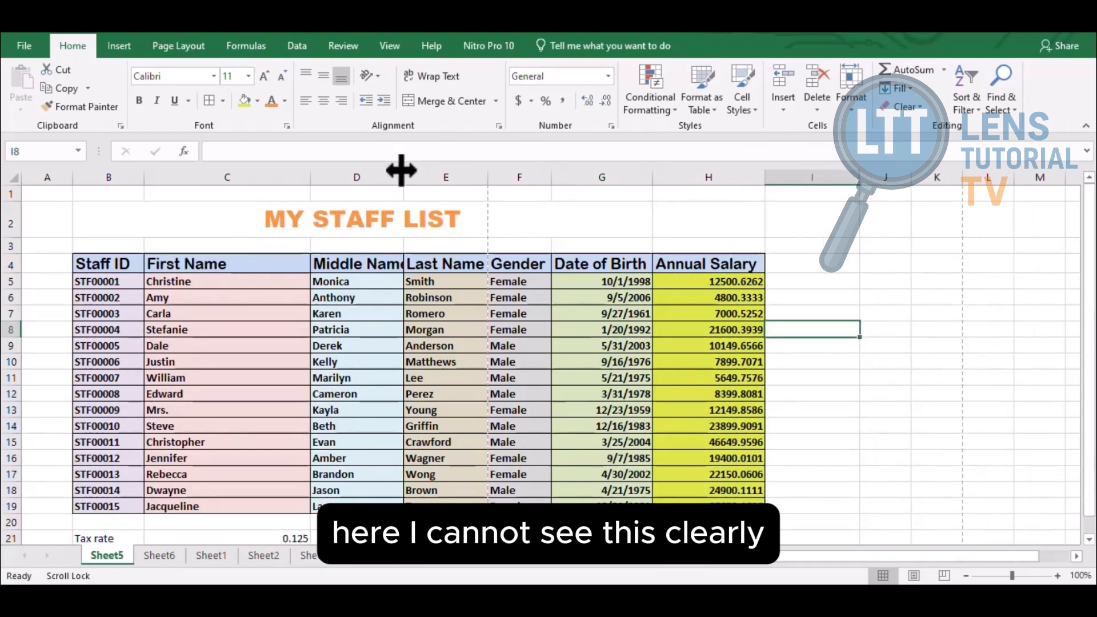
Widen column D for Middle Name, check the print preview, and return to the sheet
{"action": "left_click_drag", "start_coordinate": [403, 172], "coordinate": [431, 174]}
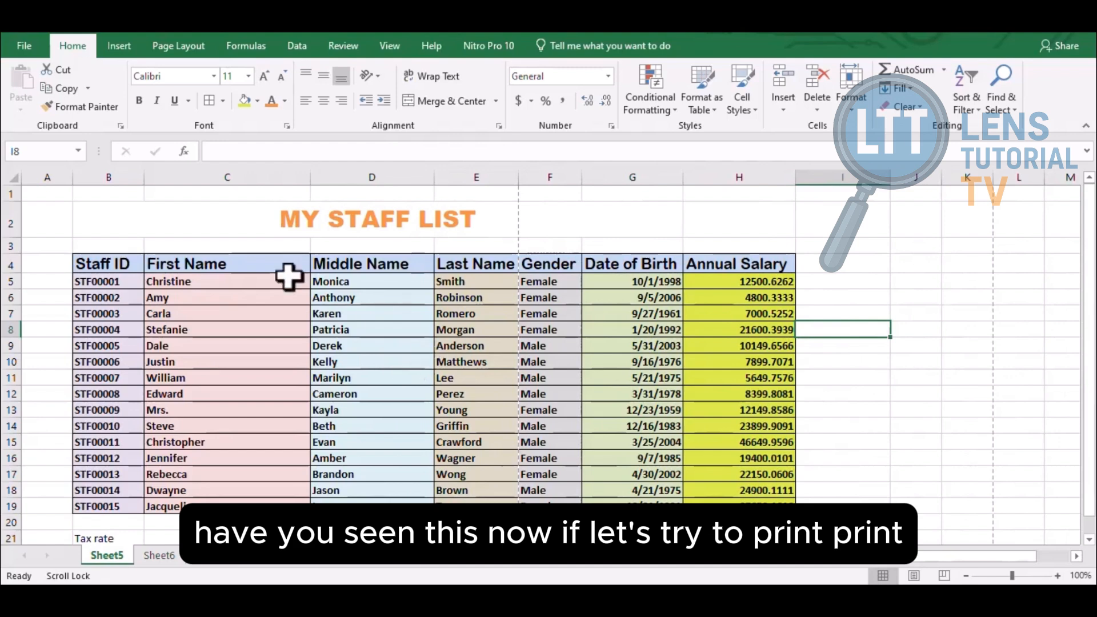
{"action": "left_click", "coordinate": [24, 45]}
{"action": "left_click", "coordinate": [34, 266]}
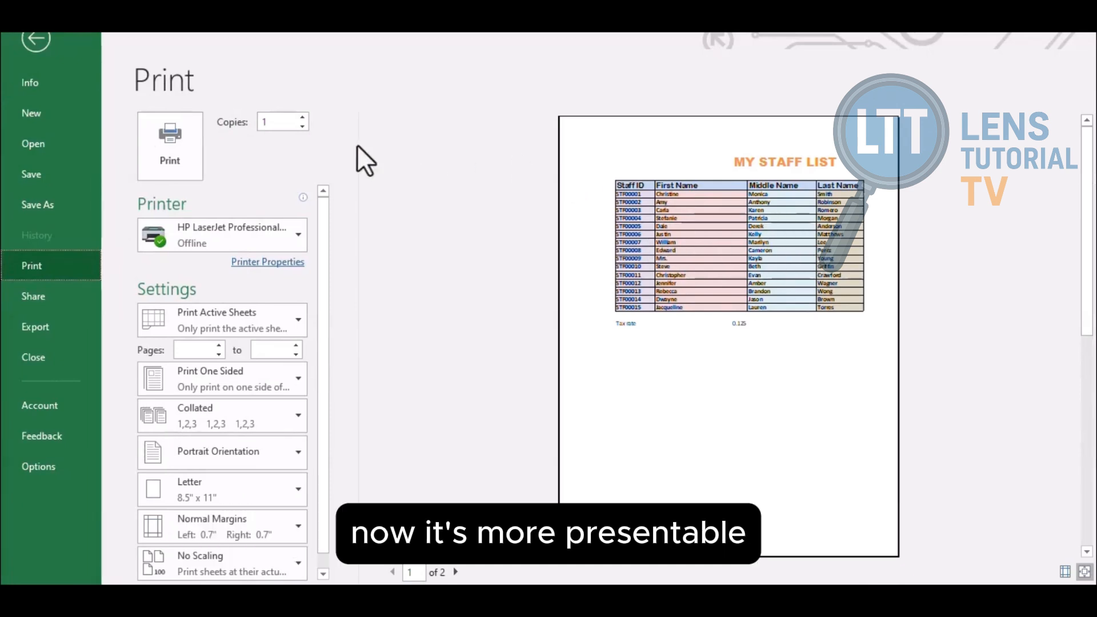
{"action": "left_click", "coordinate": [35, 36]}
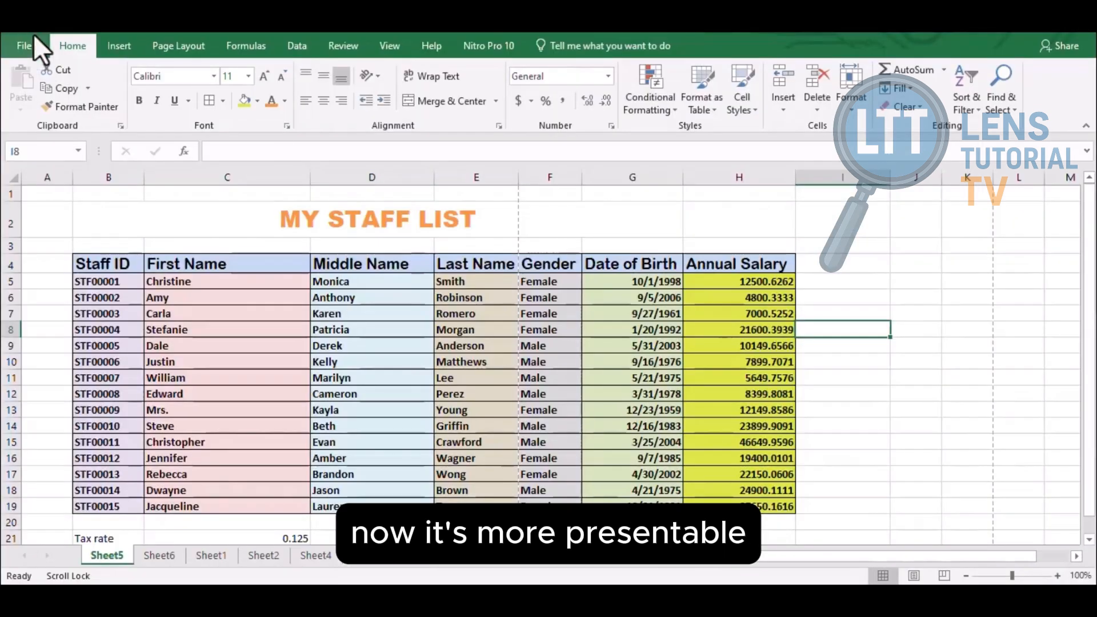
{"action": "left_click", "coordinate": [499, 232]}
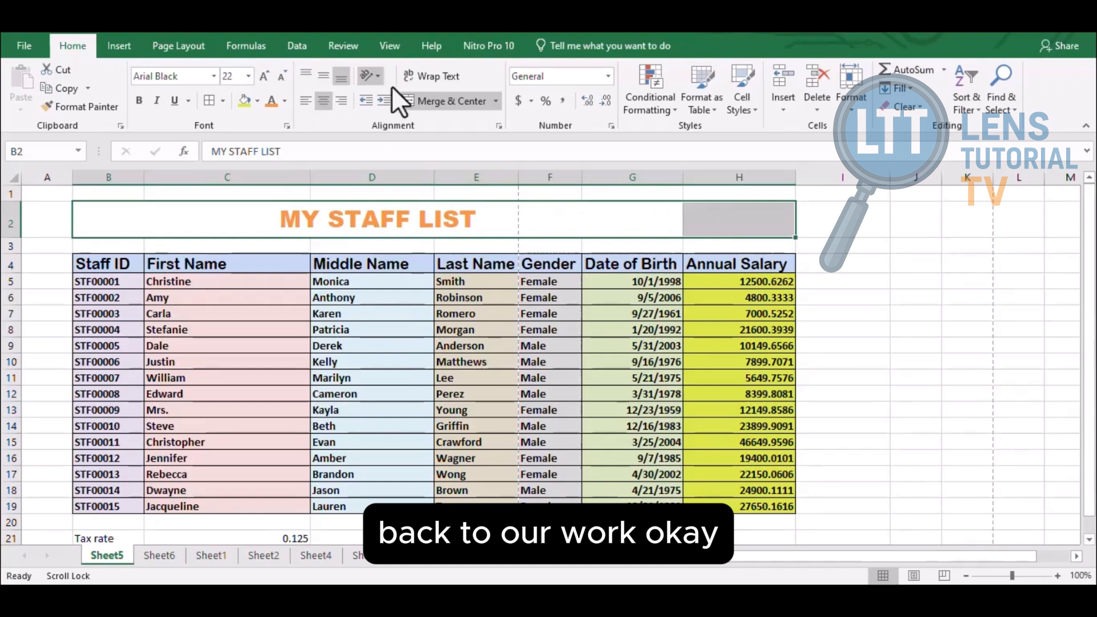
Apply No Border to the merged MY STAFF LIST title cell
{"action": "left_click", "coordinate": [427, 100]}
{"action": "left_click", "coordinate": [413, 357]}
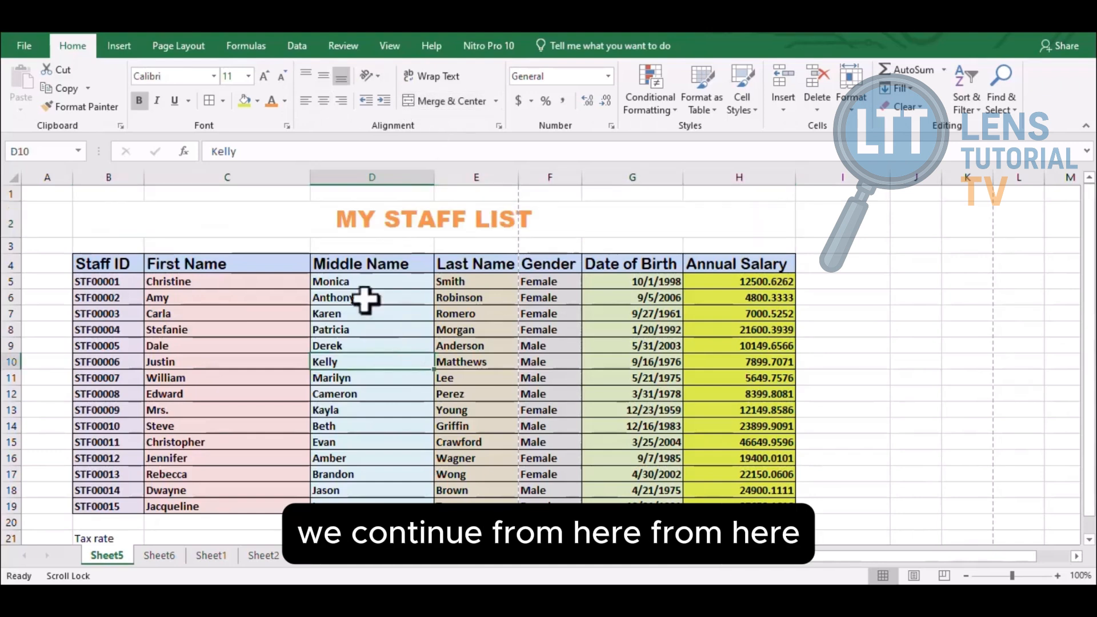
{"action": "left_click", "coordinate": [192, 219]}
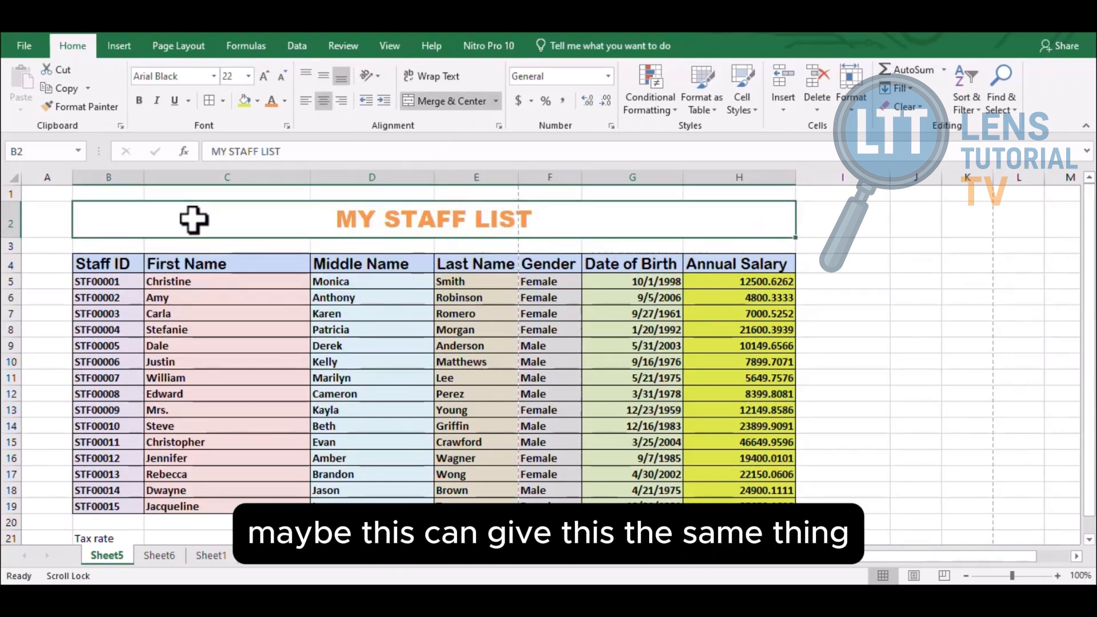
{"action": "left_click", "coordinate": [281, 372]}
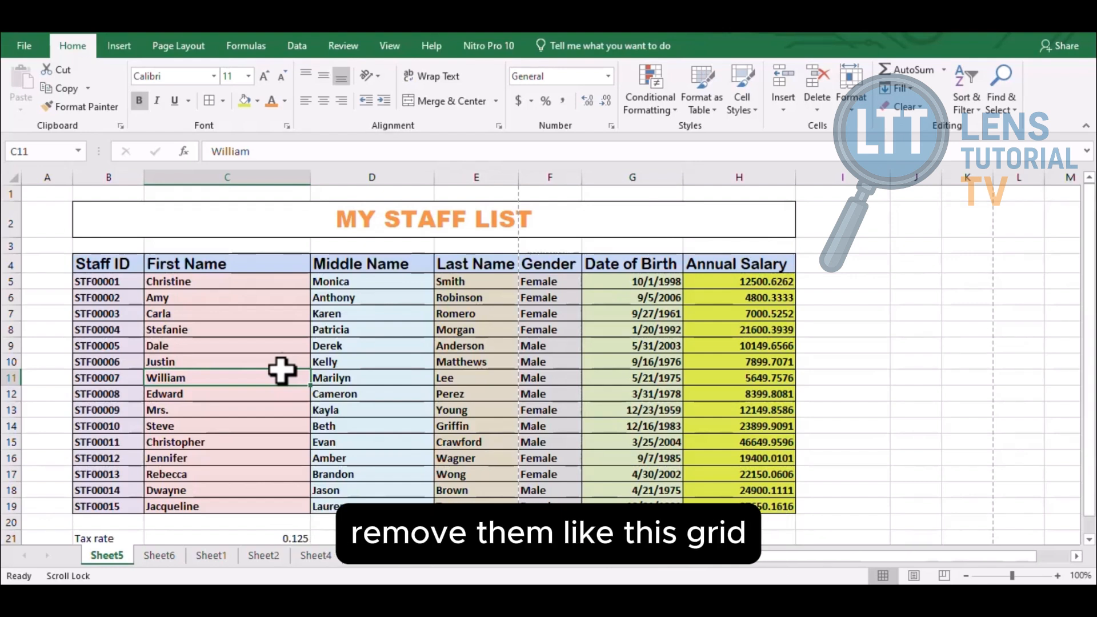
{"action": "left_click", "coordinate": [295, 229]}
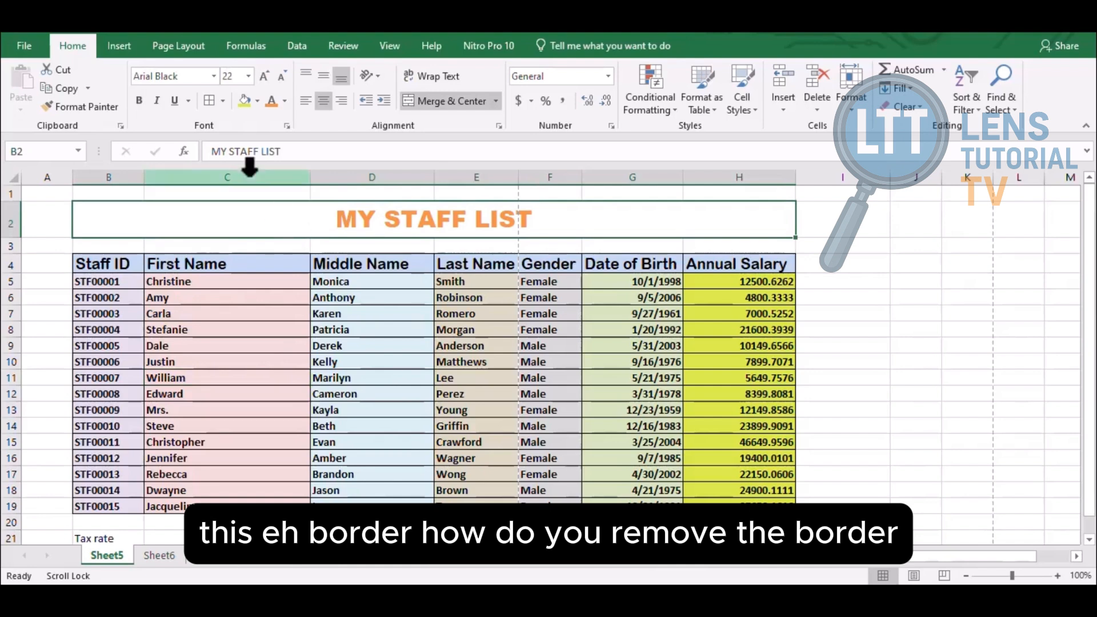
{"action": "left_click", "coordinate": [222, 102]}
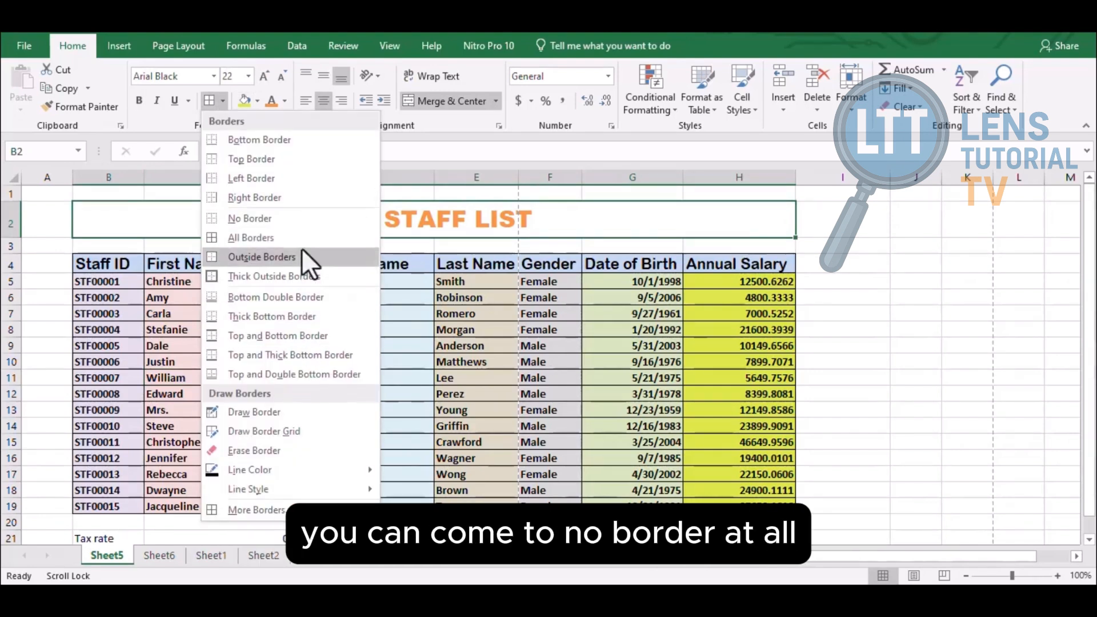
{"action": "left_click", "coordinate": [293, 218]}
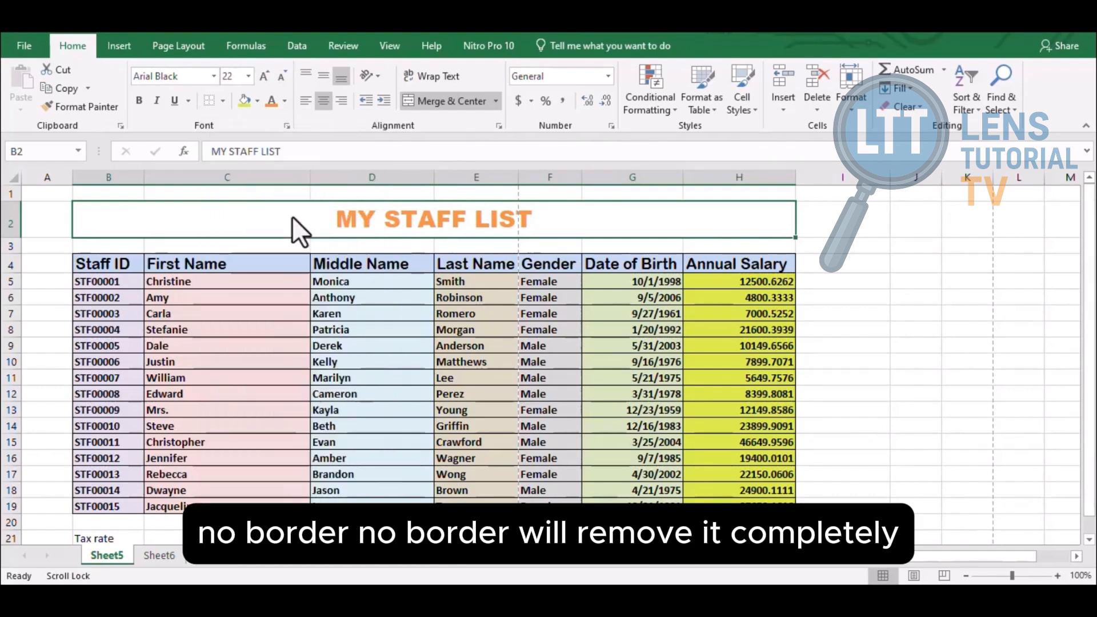
{"action": "left_click", "coordinate": [282, 328]}
{"action": "left_click_drag", "start_coordinate": [107, 256], "coordinate": [330, 399]}
{"action": "left_click", "coordinate": [354, 461]}
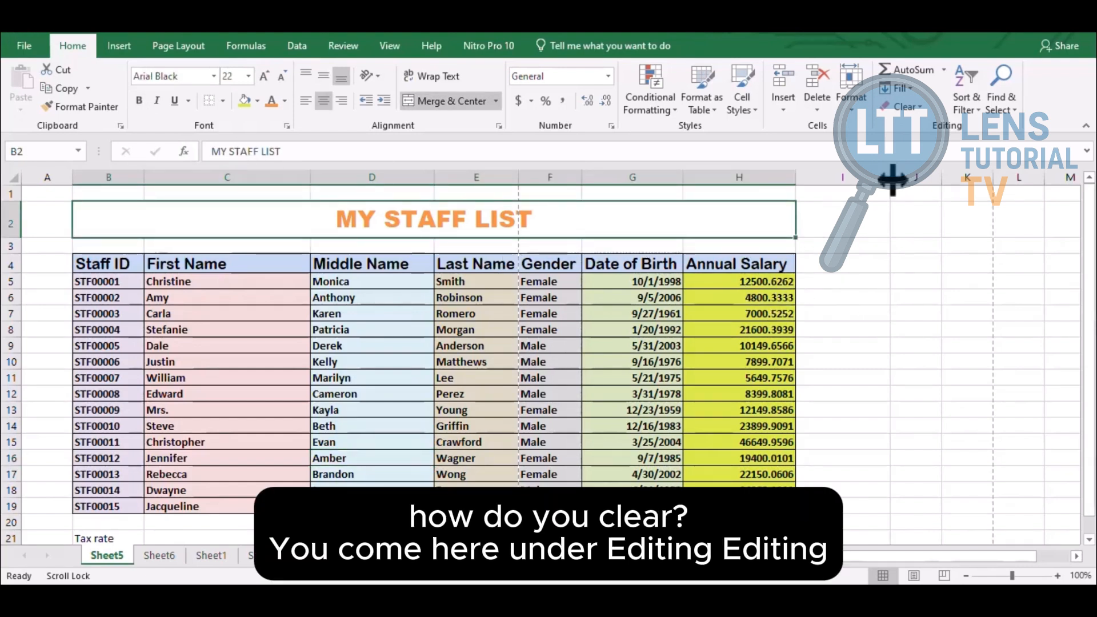
Use Clear Formats on the MY STAFF LIST title in B2, leaving plain text
{"action": "left_click", "coordinate": [918, 105]}
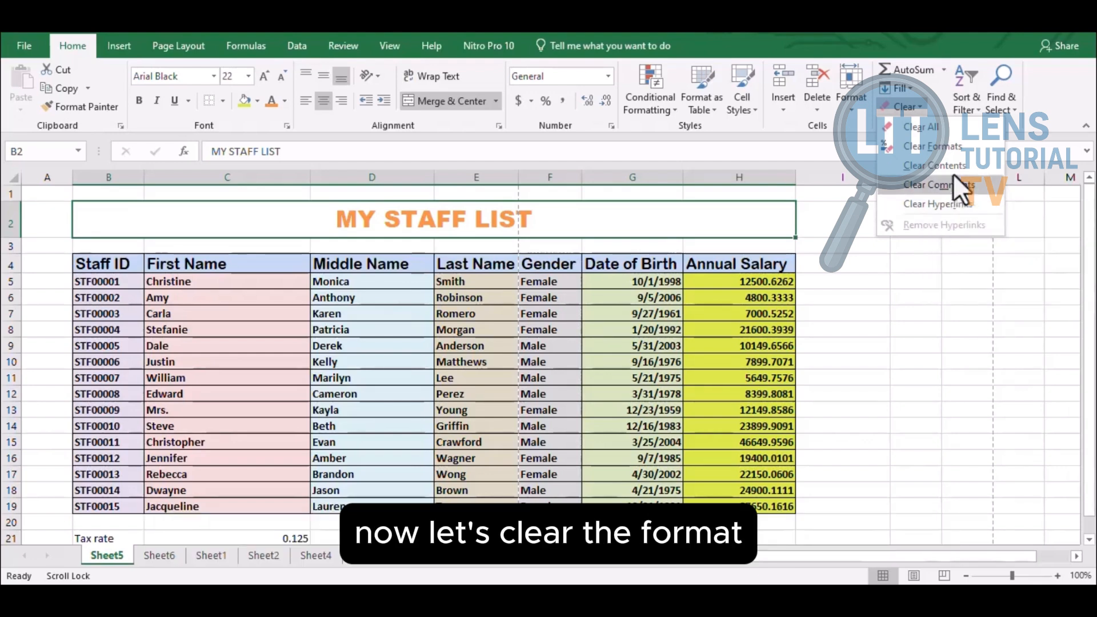
{"action": "left_click", "coordinate": [945, 148]}
{"action": "left_click", "coordinate": [703, 311]}
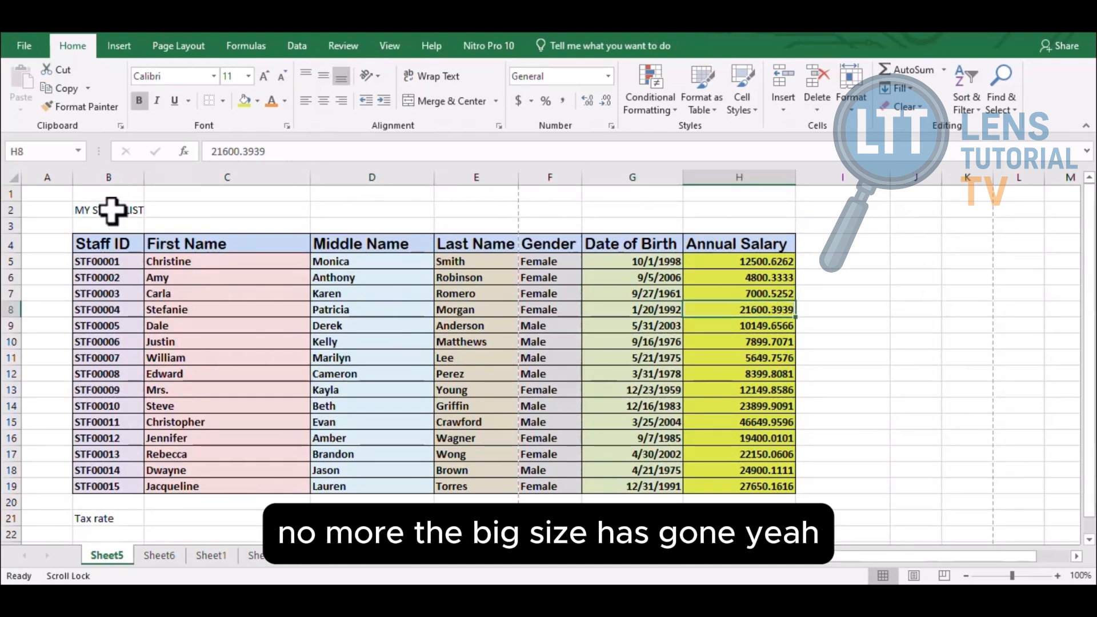
{"action": "left_click", "coordinate": [111, 210]}
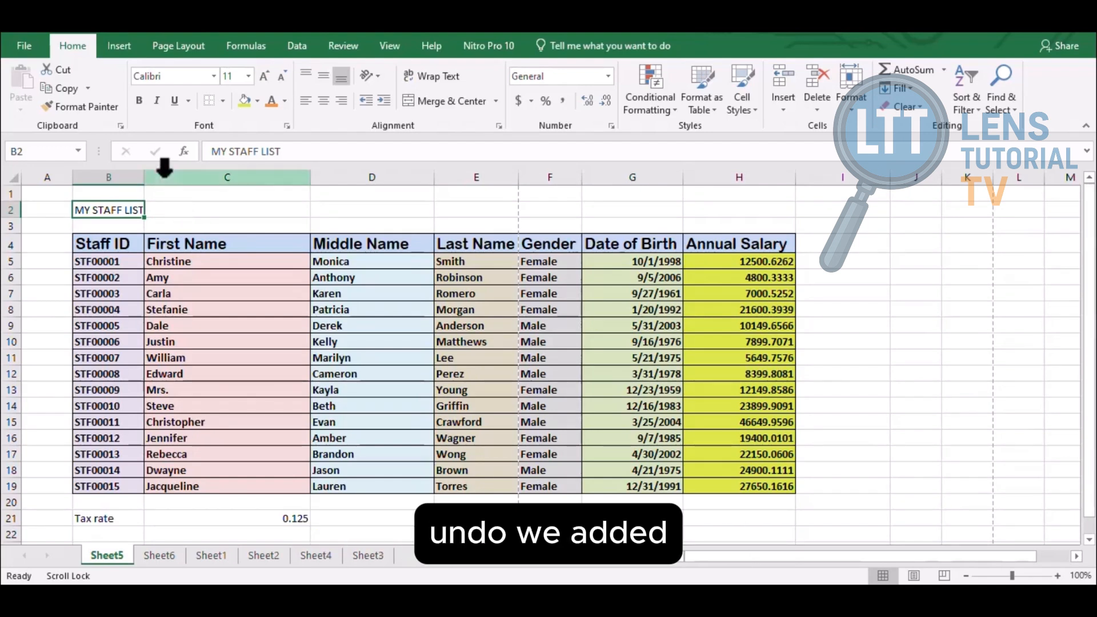
Try Clear Formats on the MY STAFF LIST title, then undo to restore its orange merged styling
{"action": "key", "text": "ctrl+y"}
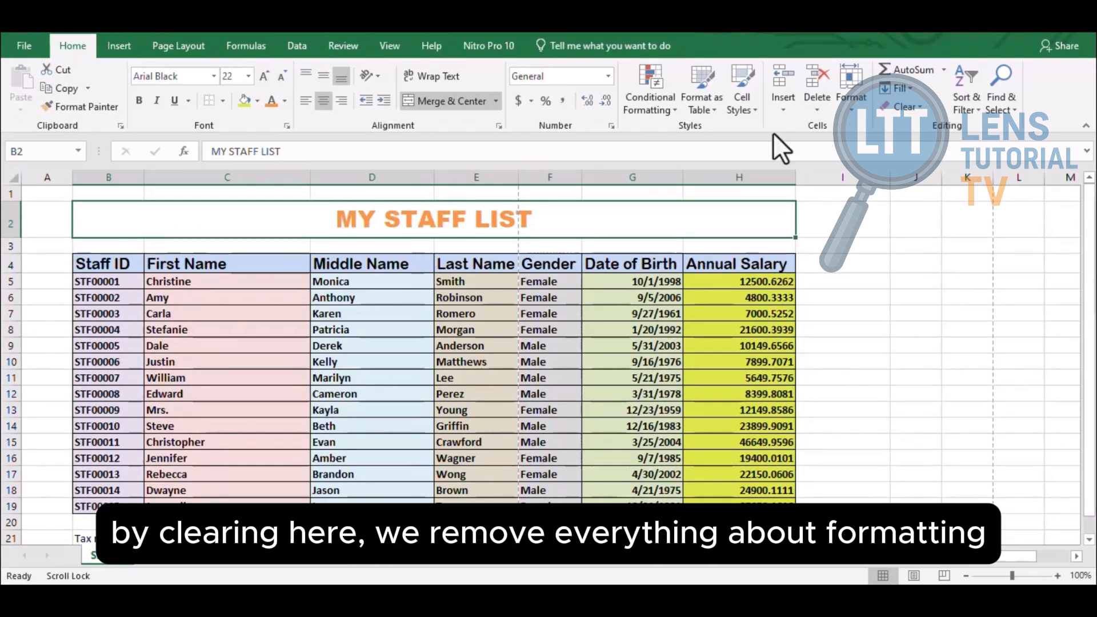
{"action": "left_click", "coordinate": [920, 104]}
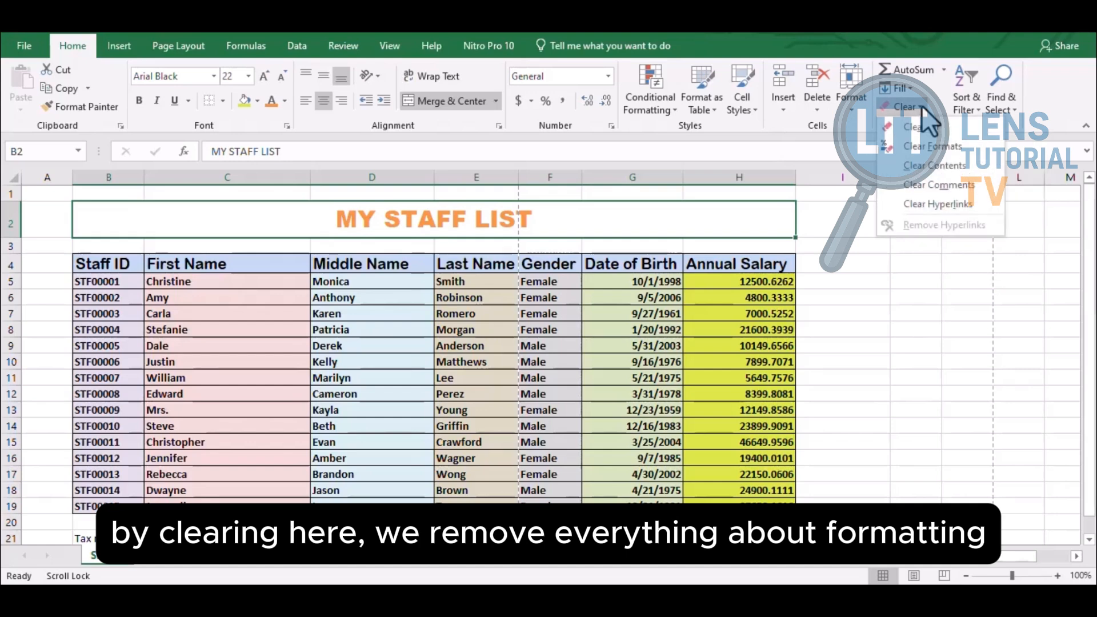
{"action": "left_click", "coordinate": [946, 147]}
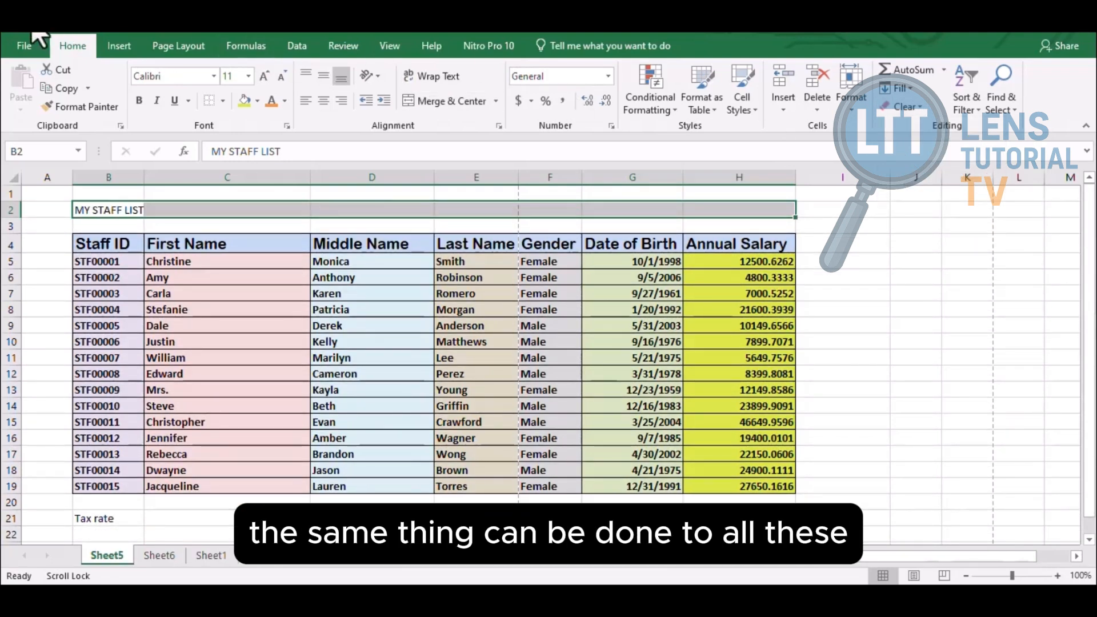
{"action": "key", "text": "ctrl+z"}
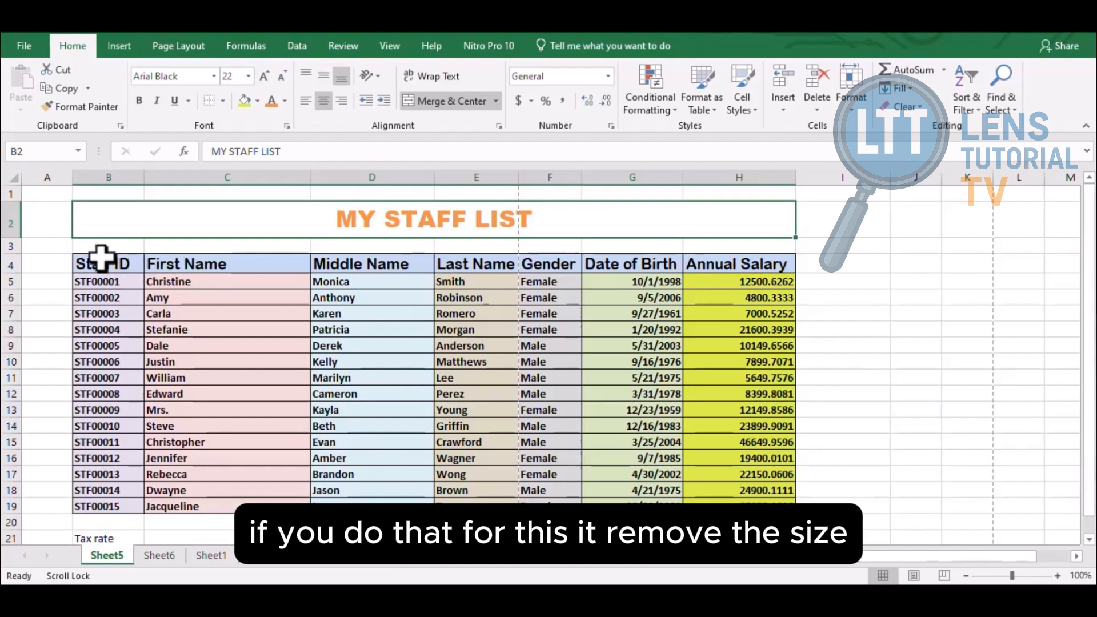
Try Clear Formats on the staff table B4:H19, then undo to bring back its fills and borders
{"action": "left_click_drag", "start_coordinate": [102, 258], "coordinate": [746, 499]}
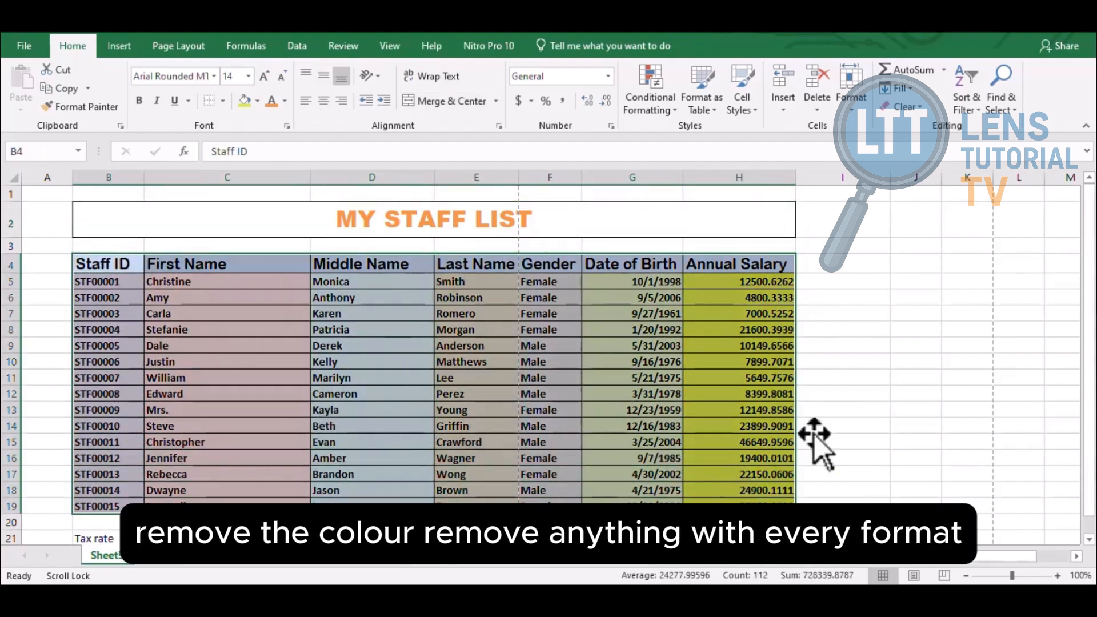
{"action": "left_click", "coordinate": [920, 106]}
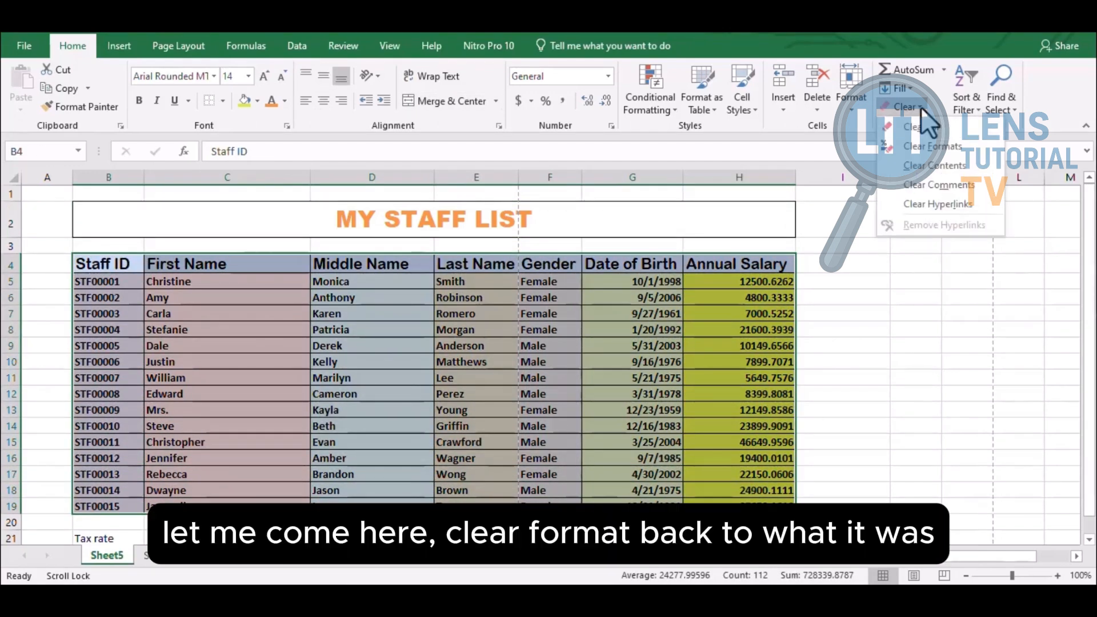
{"action": "left_click", "coordinate": [951, 141]}
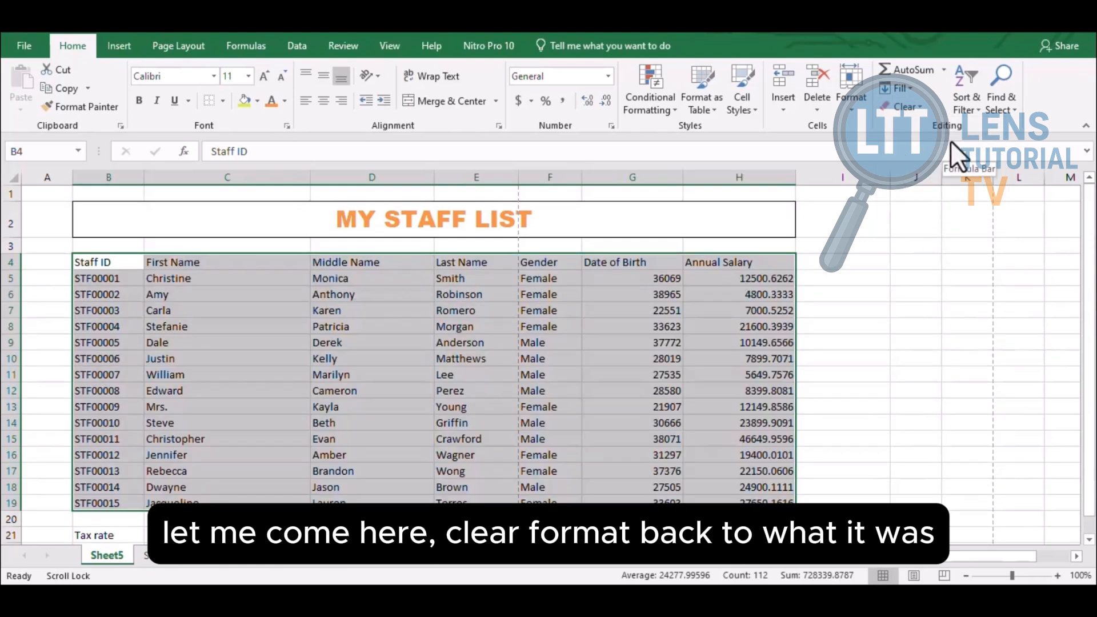
{"action": "key", "text": "ctrl+z"}
{"action": "left_click", "coordinate": [887, 286]}
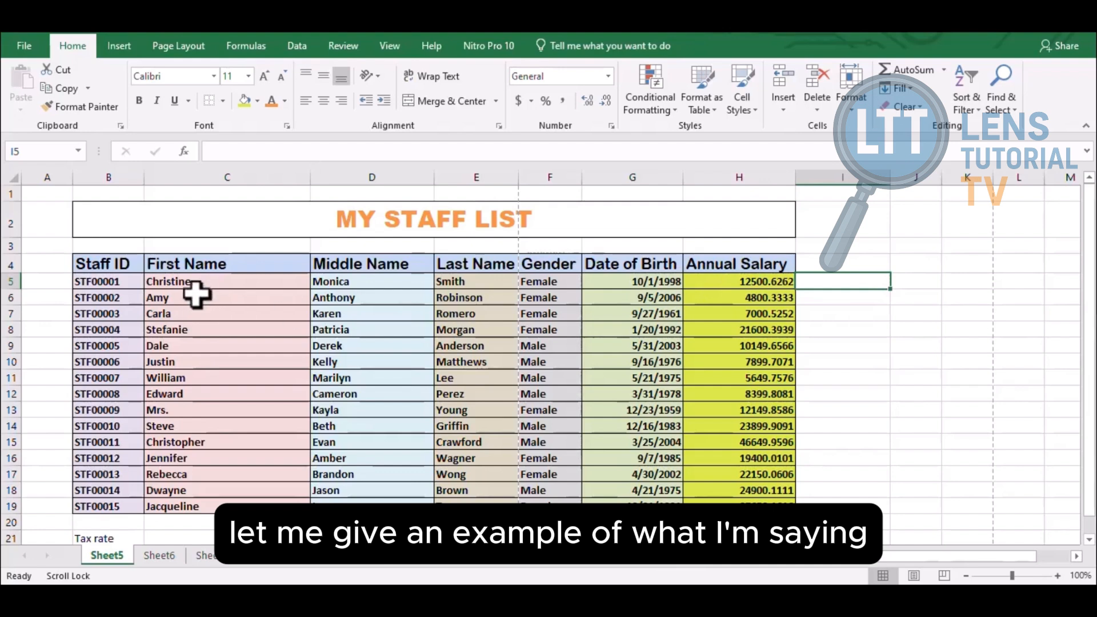
{"action": "left_click_drag", "start_coordinate": [200, 283], "coordinate": [226, 510]}
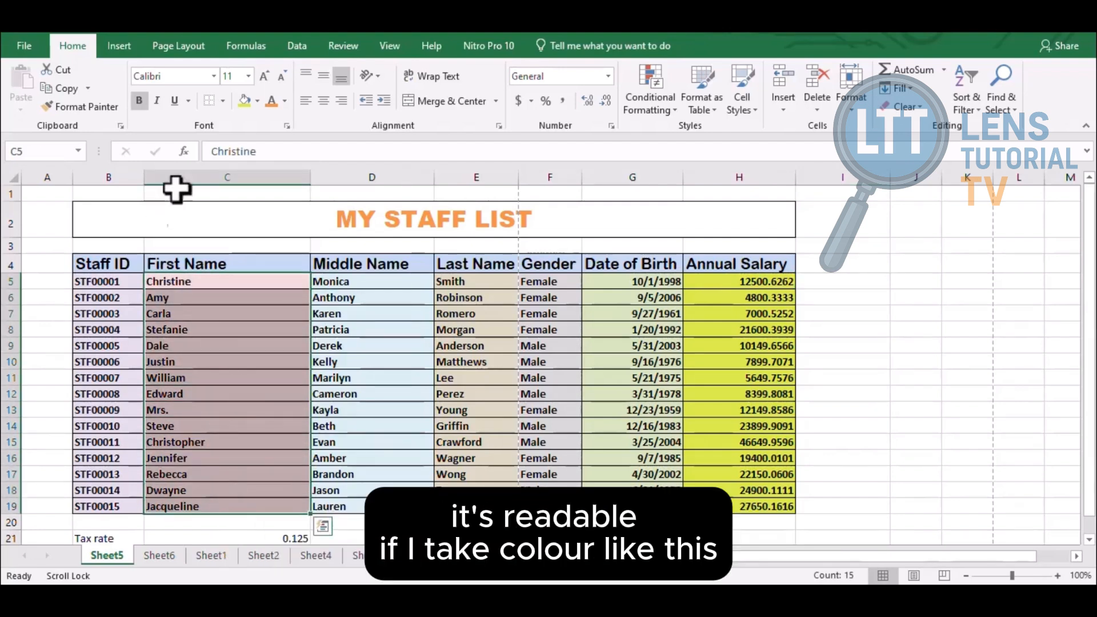
{"action": "left_click", "coordinate": [268, 103]}
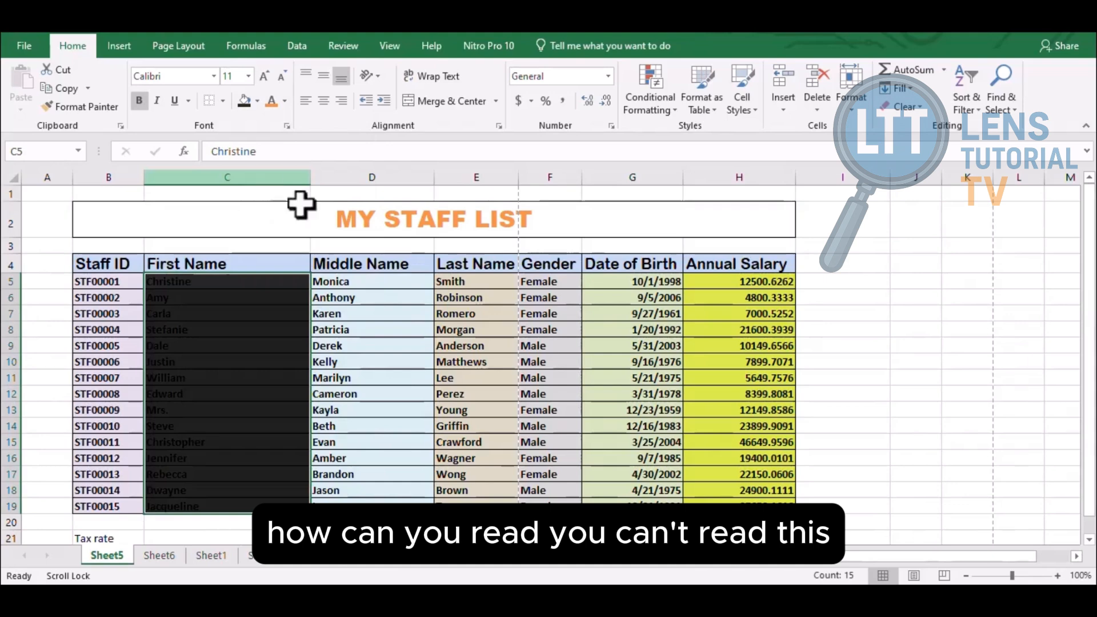
{"action": "left_click", "coordinate": [380, 280]}
{"action": "left_click_drag", "start_coordinate": [380, 280], "coordinate": [404, 506]}
{"action": "left_click", "coordinate": [257, 101]}
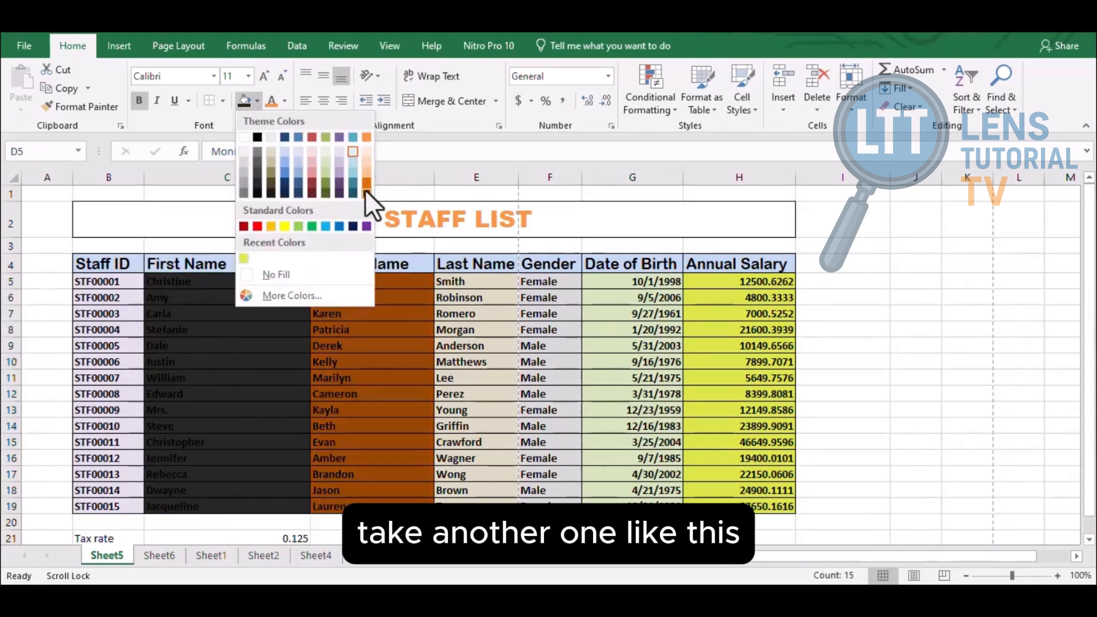
{"action": "left_click", "coordinate": [293, 191]}
{"action": "left_click", "coordinate": [489, 346]}
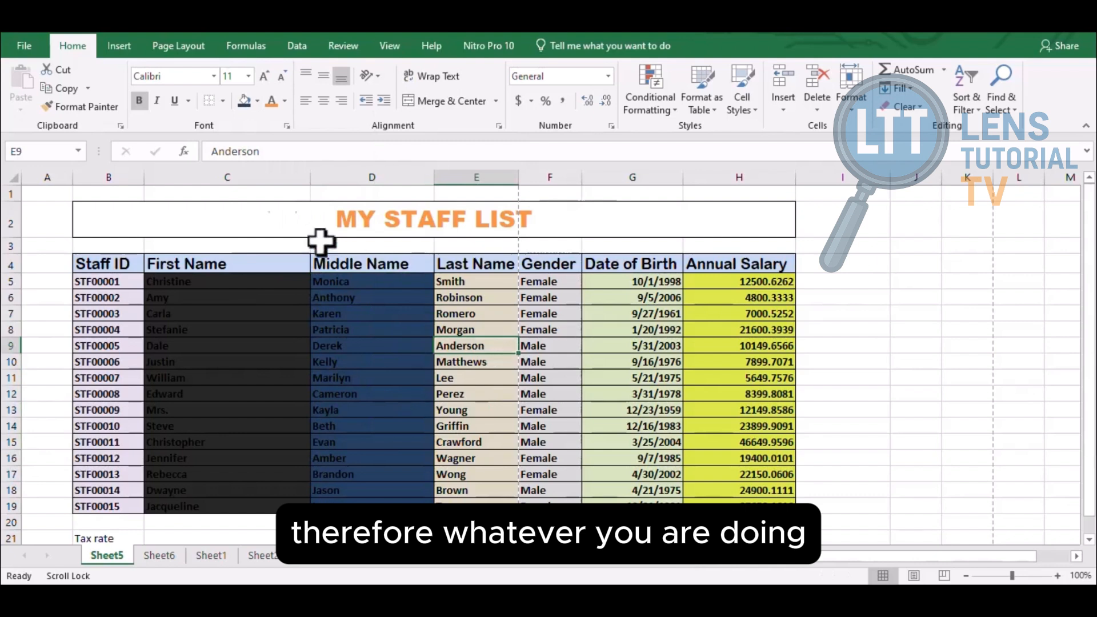
{"action": "key", "text": "ctrl+z"}
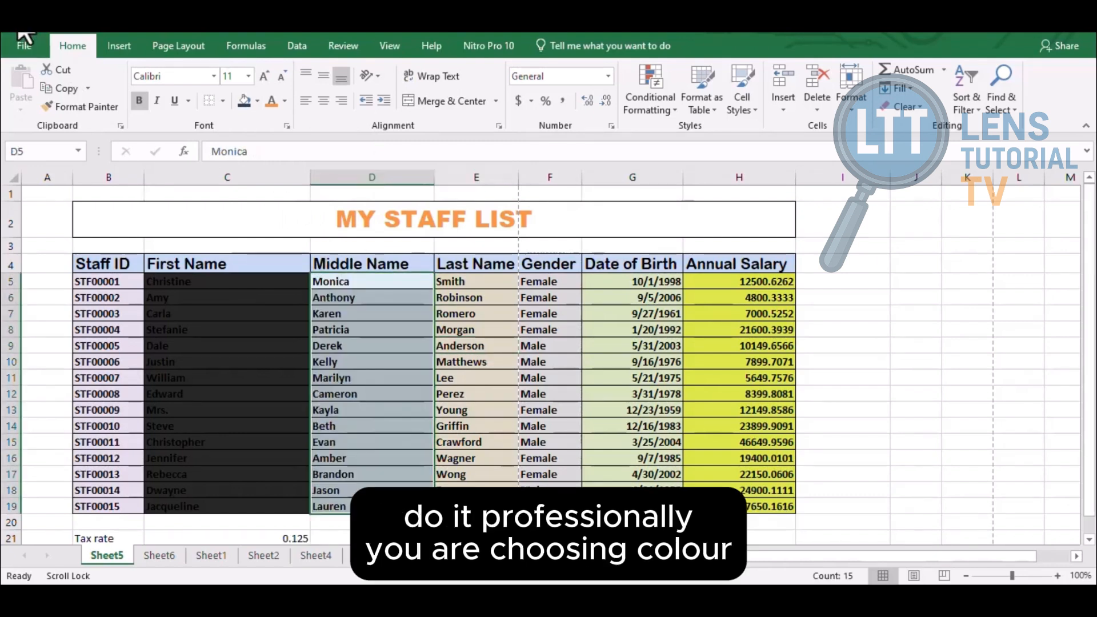
{"action": "key", "text": "ctrl+z"}
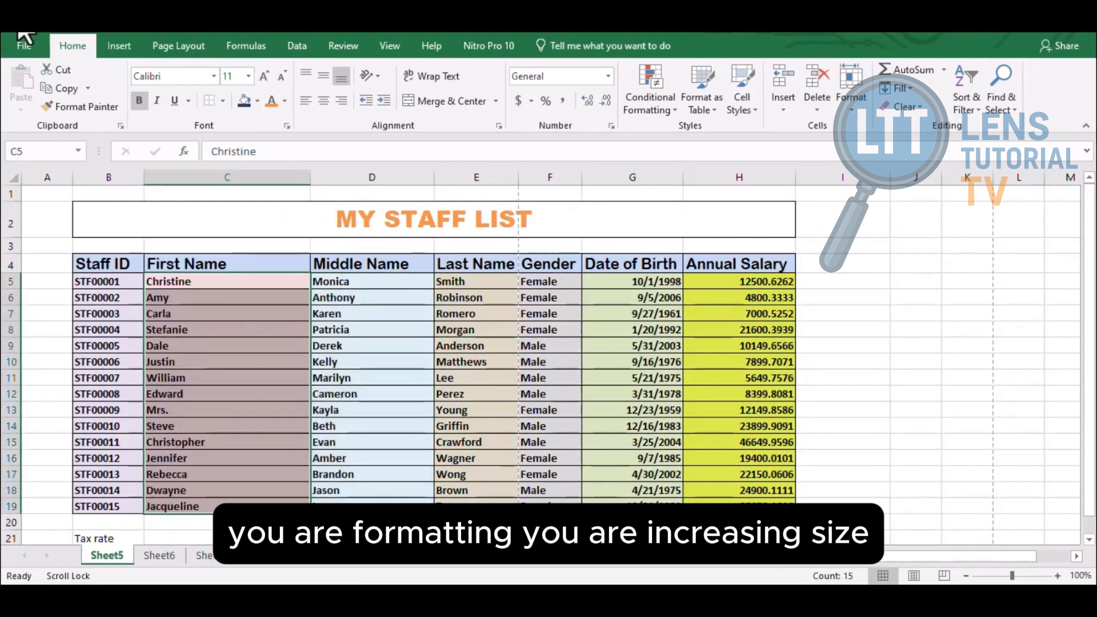